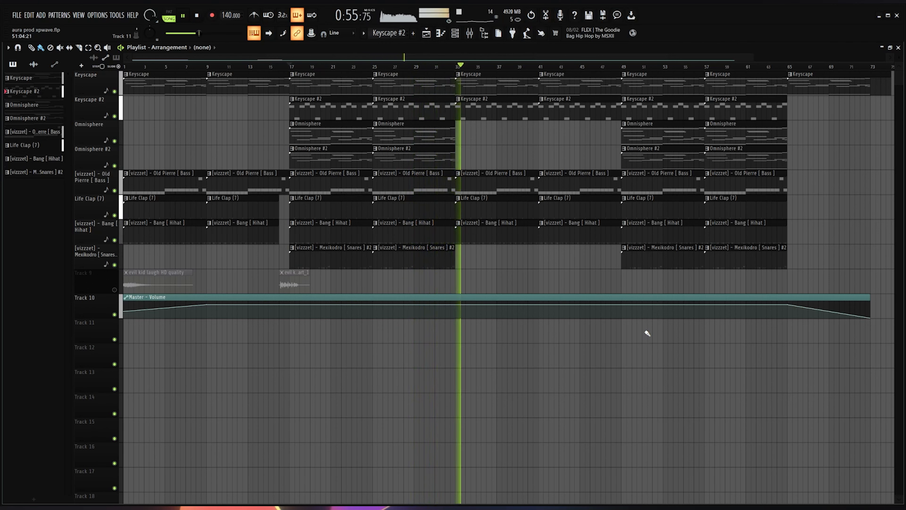
# Step: Stop playback, then open the Keyscape pattern's notes in the piano roll and examine its chords and bass notes
pyautogui.press('space')
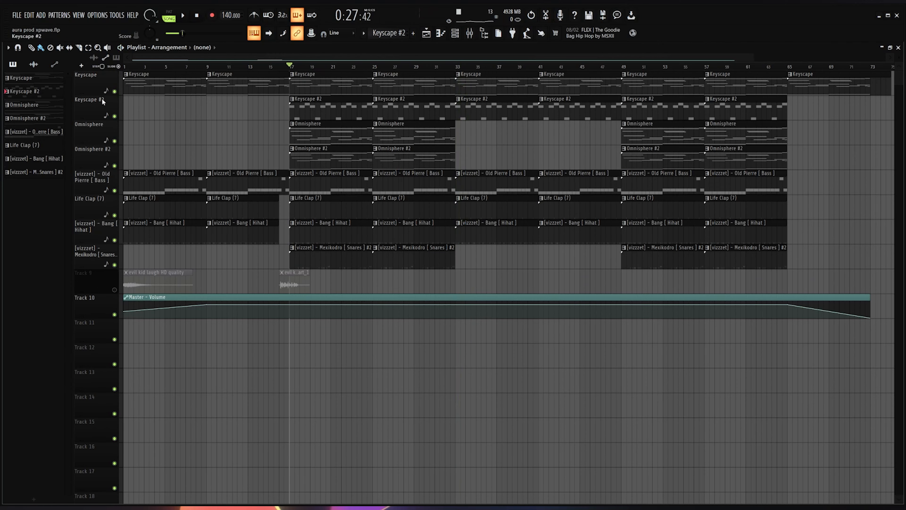
pyautogui.doubleClick(360, 86)
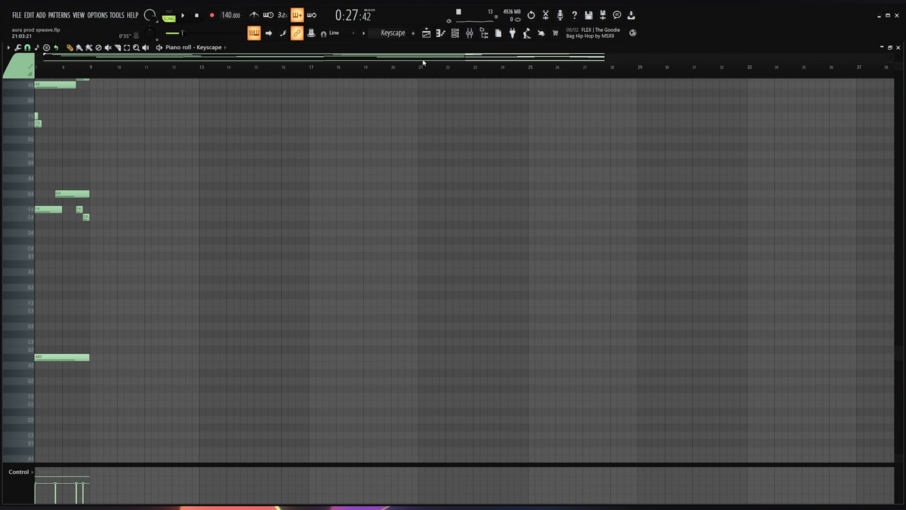
pyautogui.moveTo(496, 58); pyautogui.dragTo(47, 67)
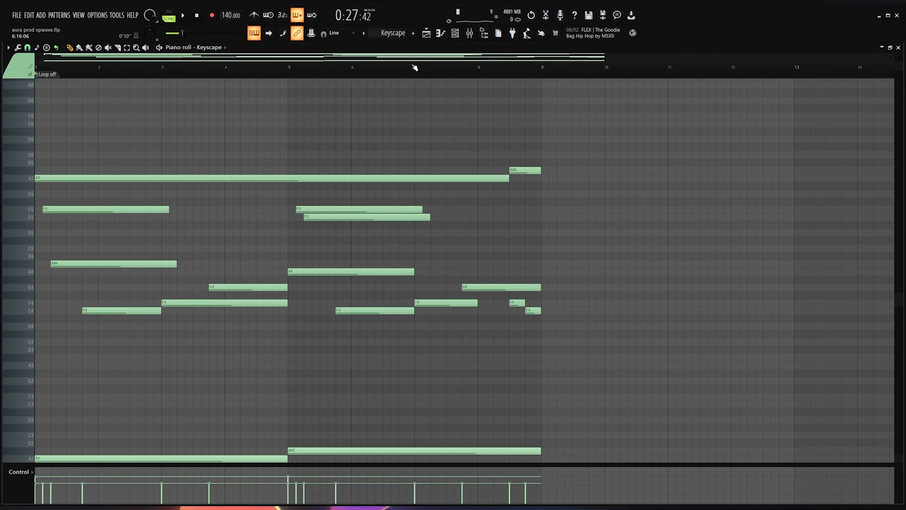
pyautogui.scroll(-3, 389, 141)
pyautogui.press('space')
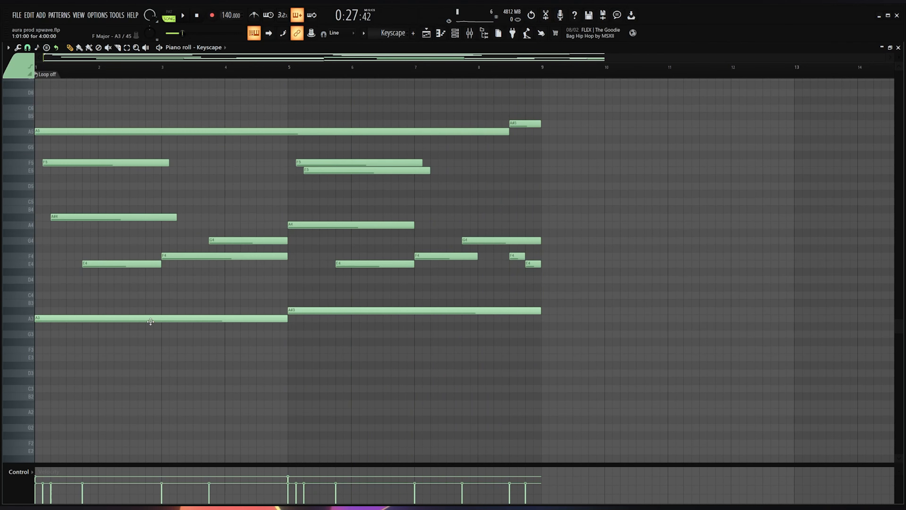
pyautogui.moveTo(236, 309); pyautogui.dragTo(413, 380)
pyautogui.click(465, 378)
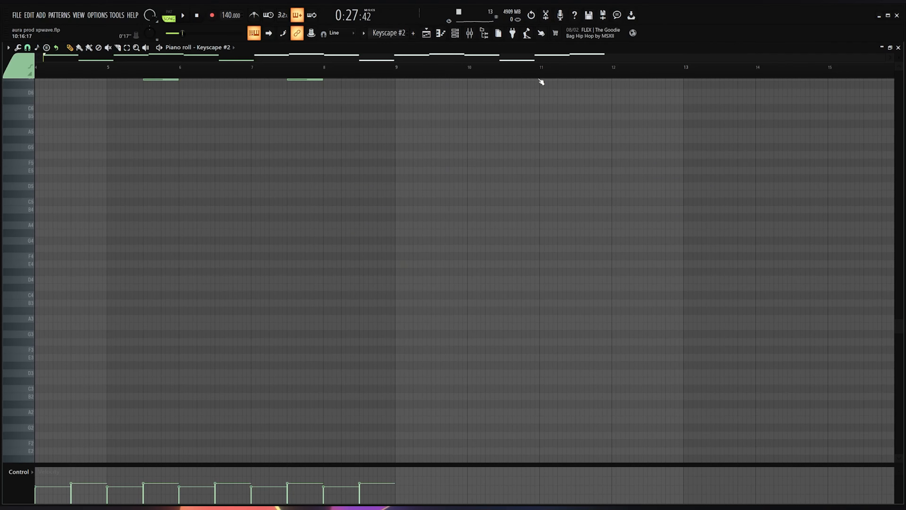
# Step: Examine the full Keyscape #2 melody in the piano roll from bar 1 and play it
pyautogui.scroll(6, 505, 162)
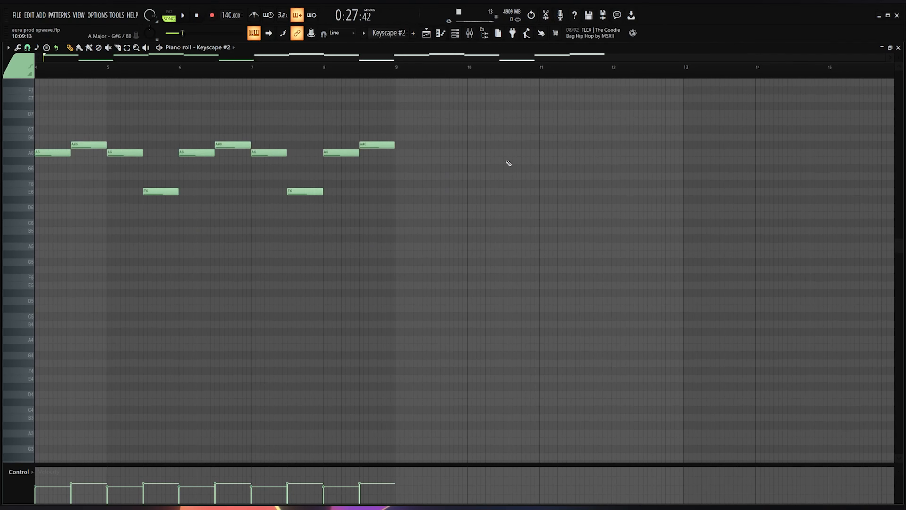
pyautogui.scroll(-2, 392, 107)
pyautogui.moveTo(429, 59); pyautogui.dragTo(229, 64)
pyautogui.scroll(-1, 647, 208)
pyautogui.scroll(2, 687, 195)
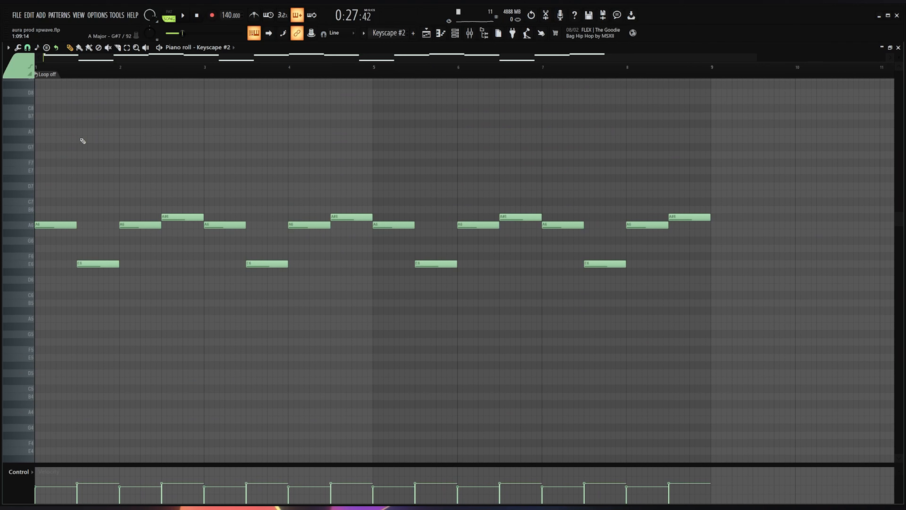
pyautogui.press('space')
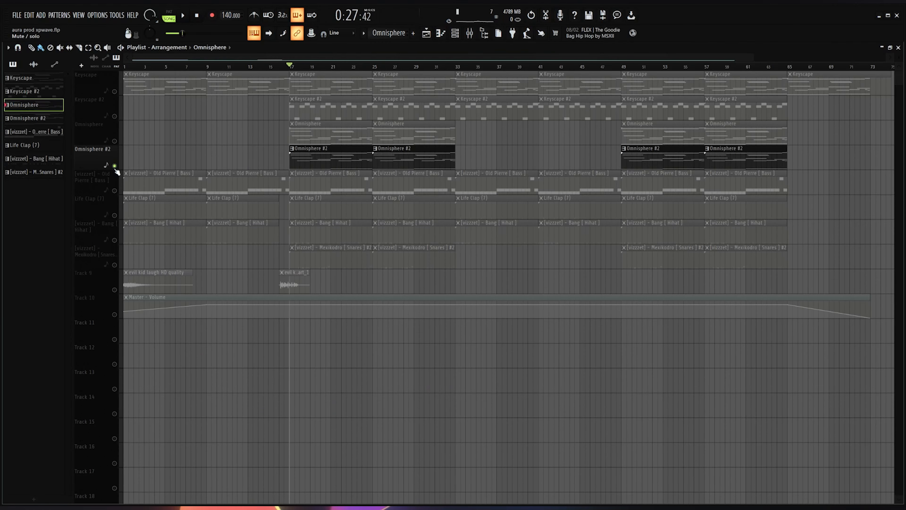
# Step: Open the Omnisphere #2 pattern in the piano roll, play it through, and return to the playlist
pyautogui.doubleClick(318, 155)
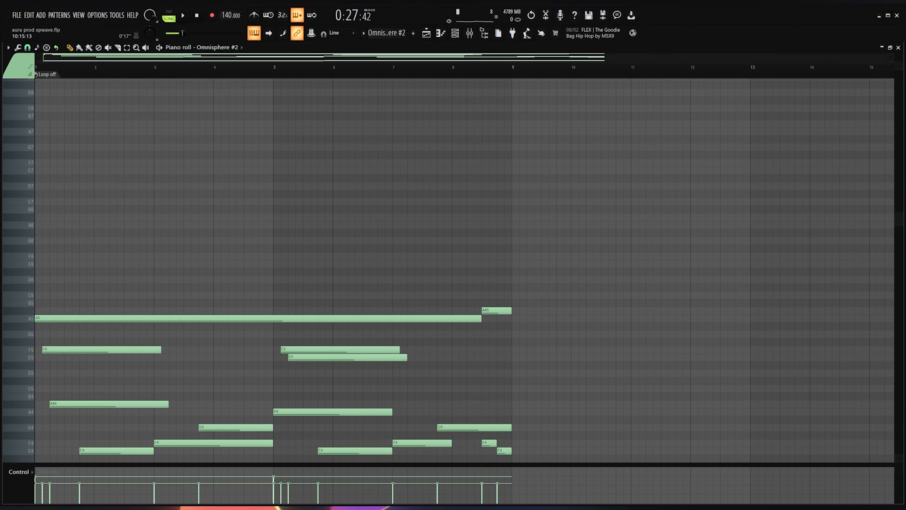
pyautogui.press('space')
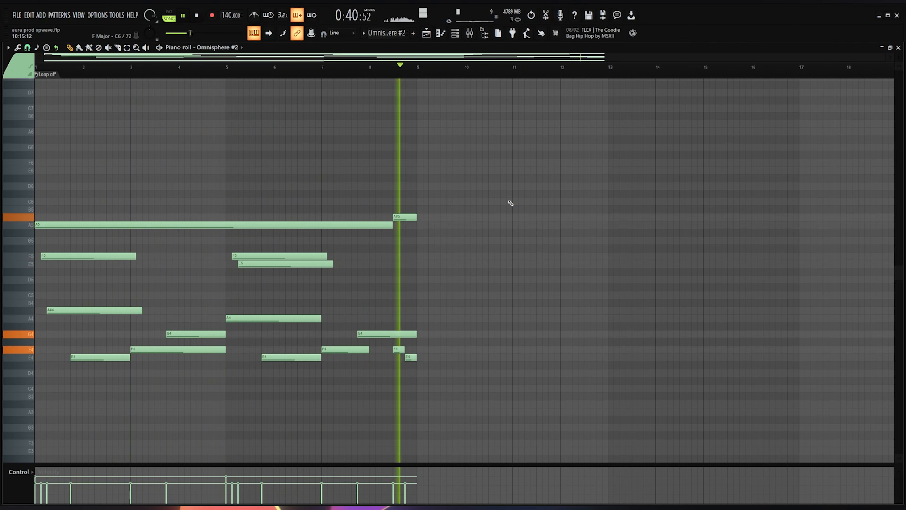
pyautogui.press('space')
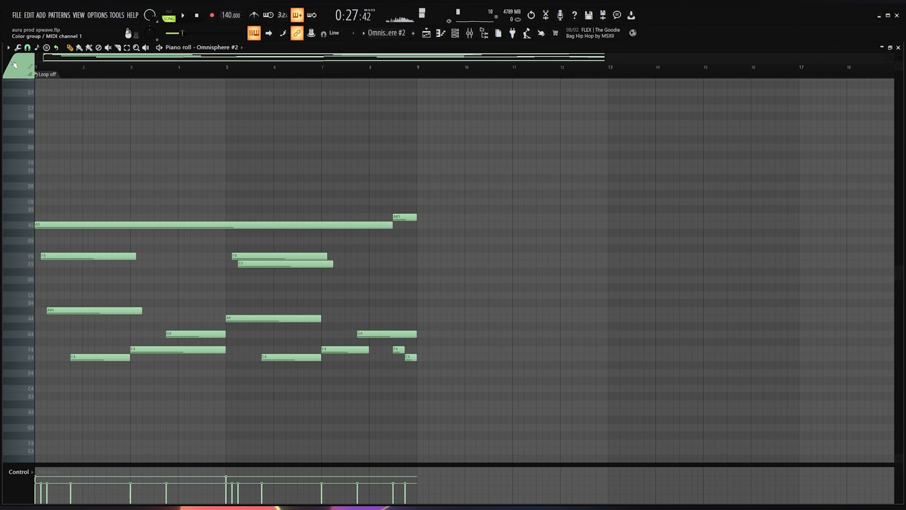
pyautogui.click(425, 34)
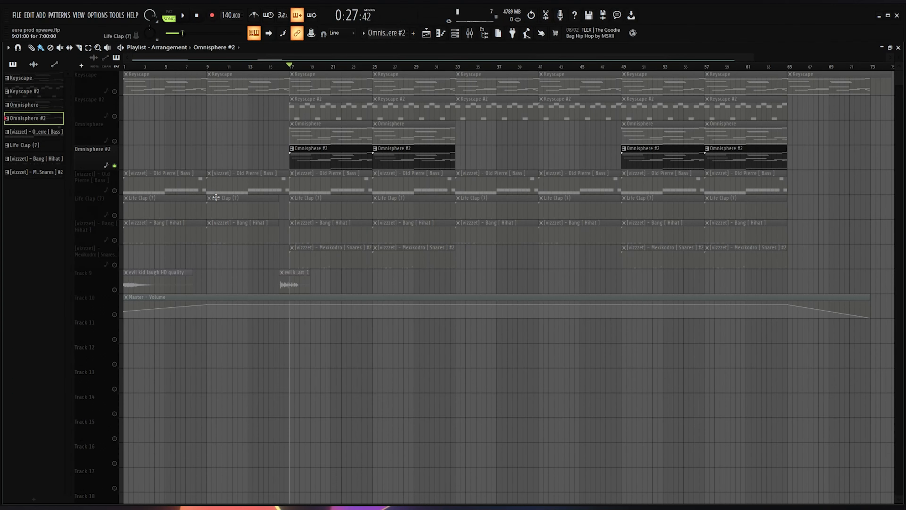
# Step: Solo the Old Pierre bass track, play its pattern in the piano roll, and return to the playlist
pyautogui.click(115, 190)
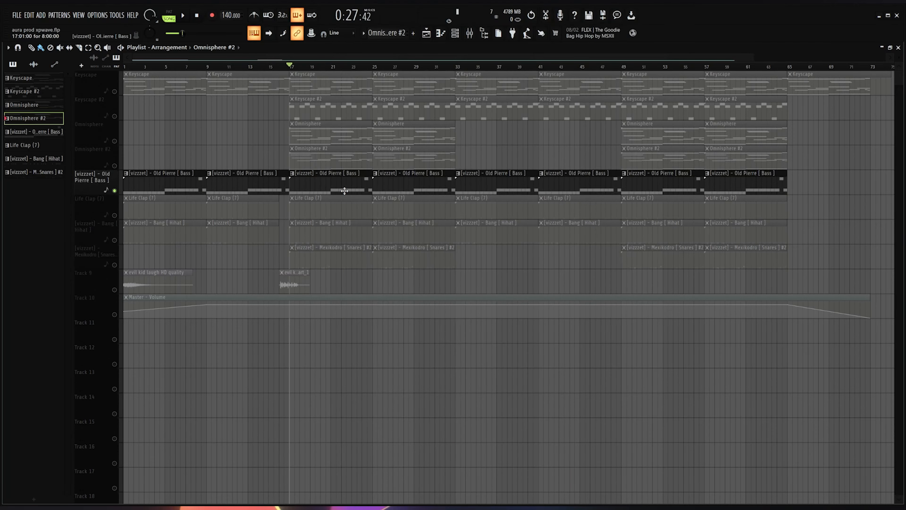
pyautogui.doubleClick(344, 191)
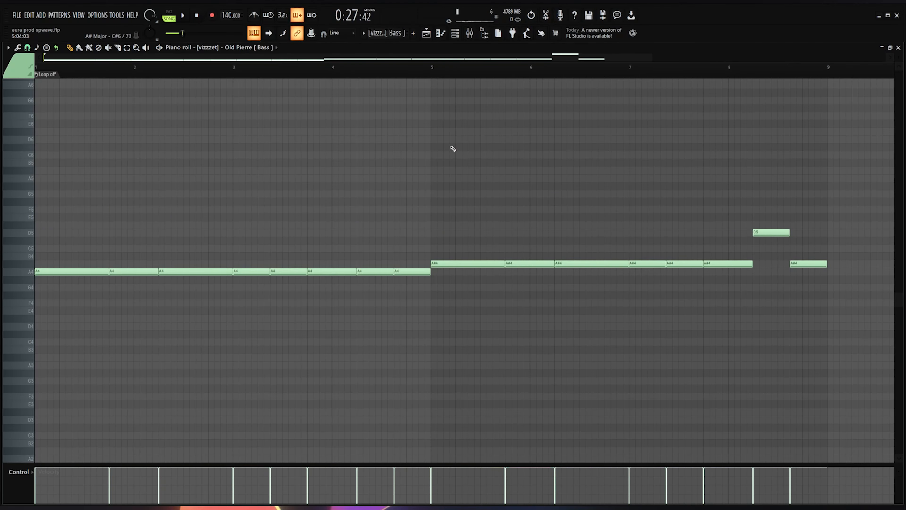
pyautogui.click(426, 32)
pyautogui.doubleClick(303, 86)
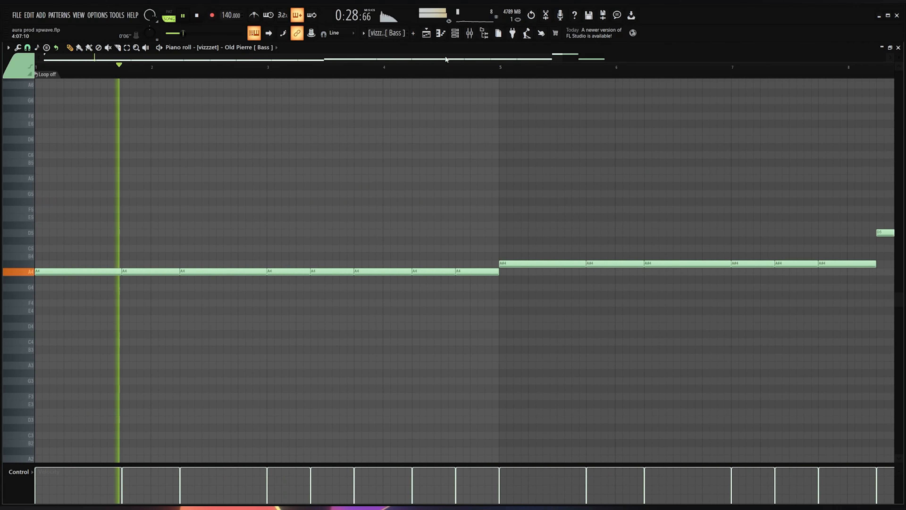
pyautogui.moveTo(447, 60); pyautogui.dragTo(447, 54)
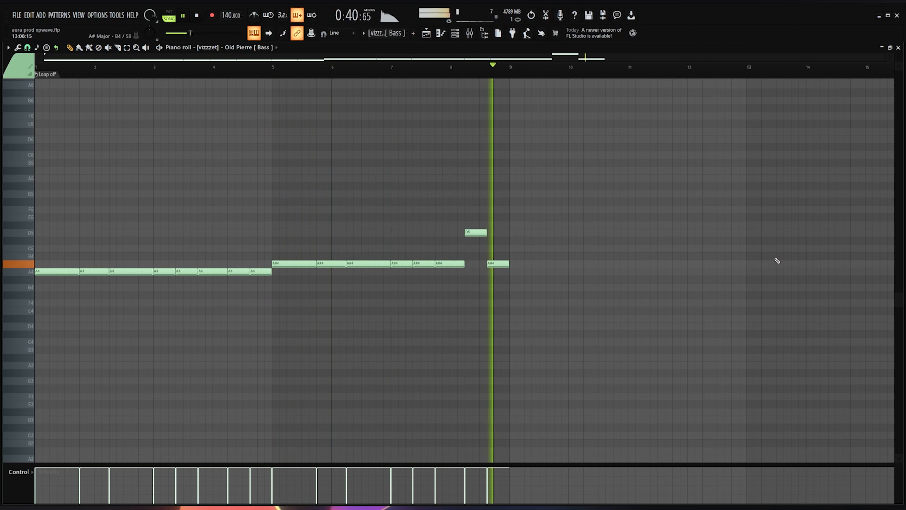
pyautogui.press('space')
pyautogui.press('F5')
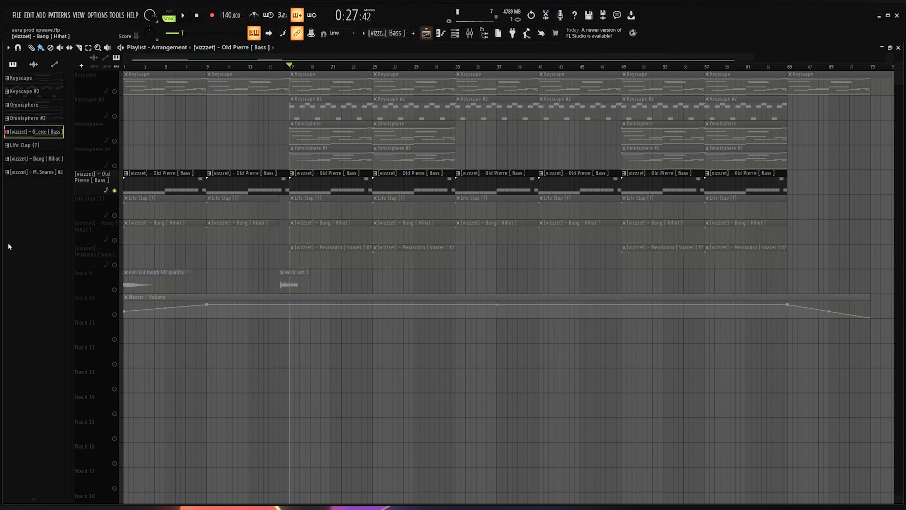
# Step: Unmute the Life Clap (7), Bang Hihat and Mexikodro Snares tracks and mute the Old Pierre bass track
pyautogui.click(114, 216)
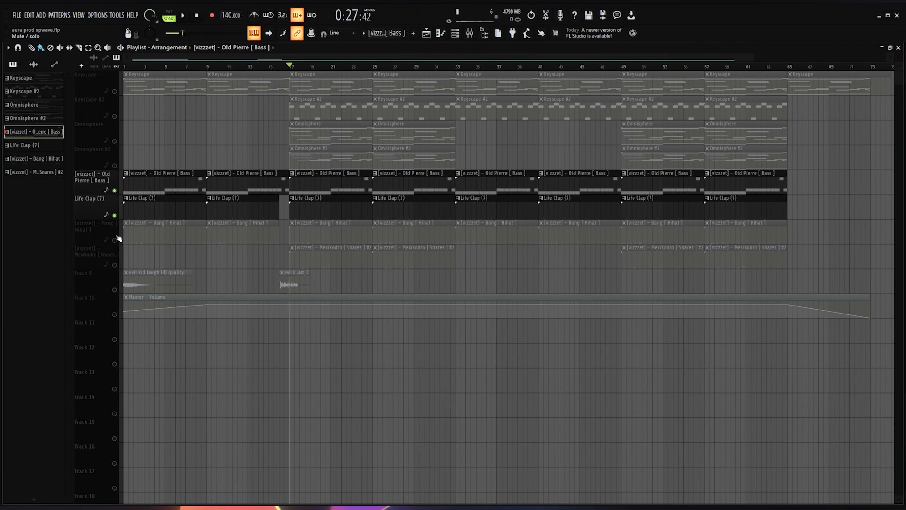
pyautogui.click(114, 190)
pyautogui.click(115, 240)
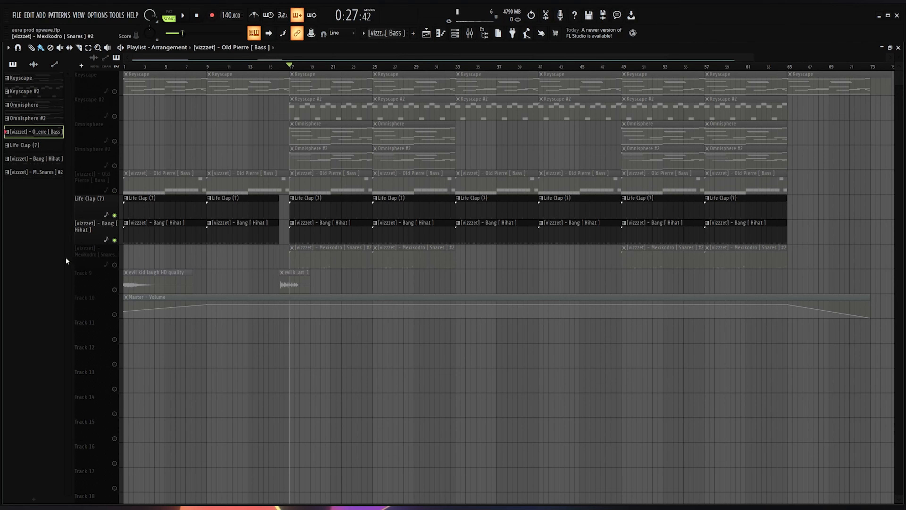
pyautogui.click(114, 264)
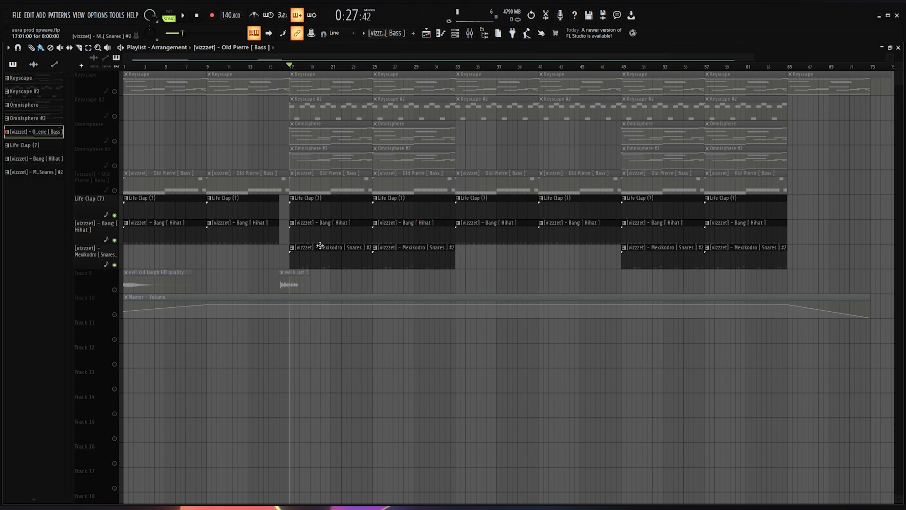
# Step: View the Mexikodro Snares #2 pattern's notes, then play the drum tracks from the playlist
pyautogui.doubleClick(347, 263)
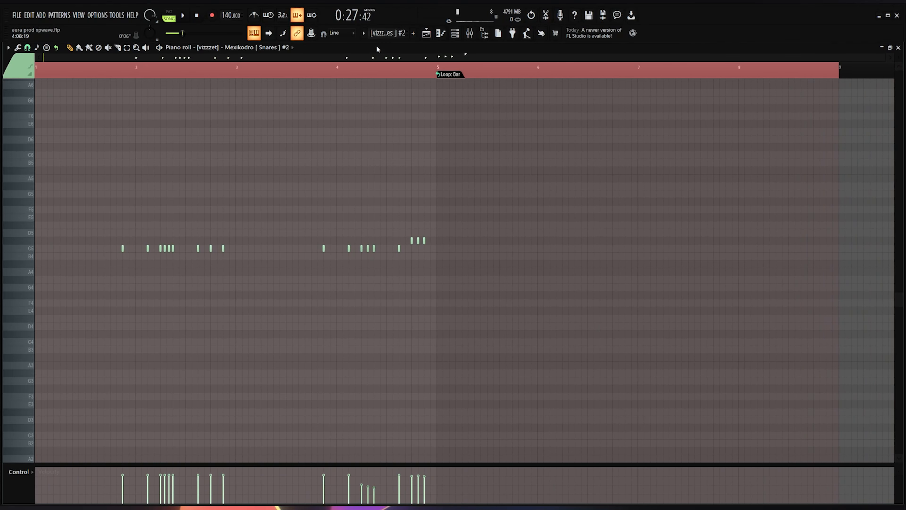
pyautogui.click(427, 34)
pyautogui.press('space')
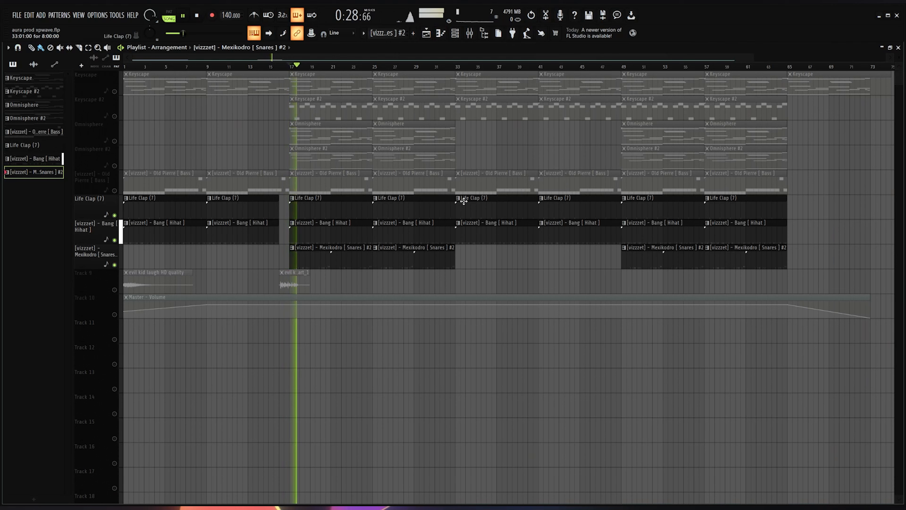
# Step: Open the Life Clap (7) pattern in the piano roll, examine it during playback, then stop and return to the playlist
pyautogui.click(315, 215)
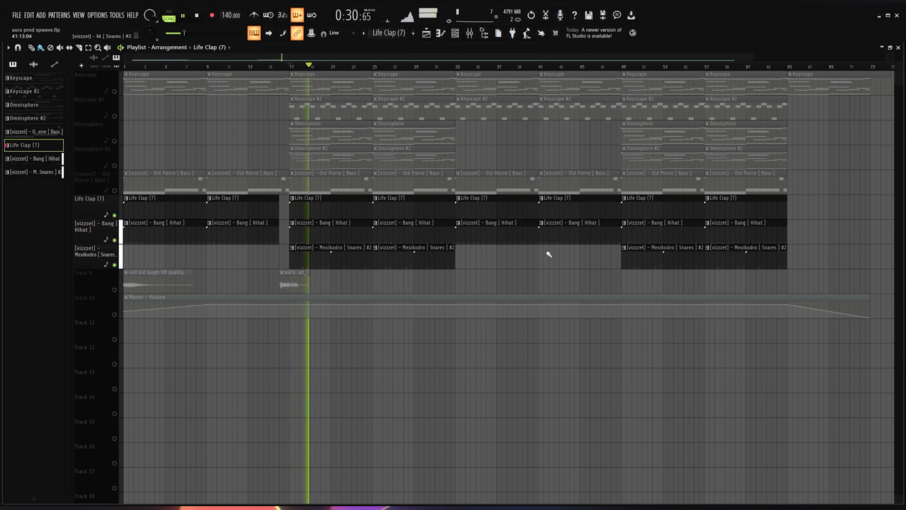
pyautogui.doubleClick(340, 211)
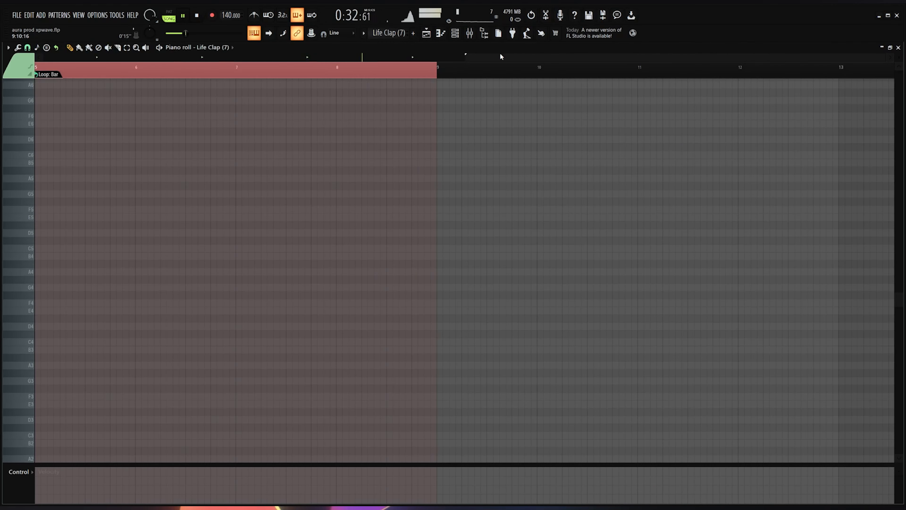
pyautogui.moveTo(500, 55); pyautogui.dragTo(80, 56)
pyautogui.press('space')
pyautogui.click(431, 35)
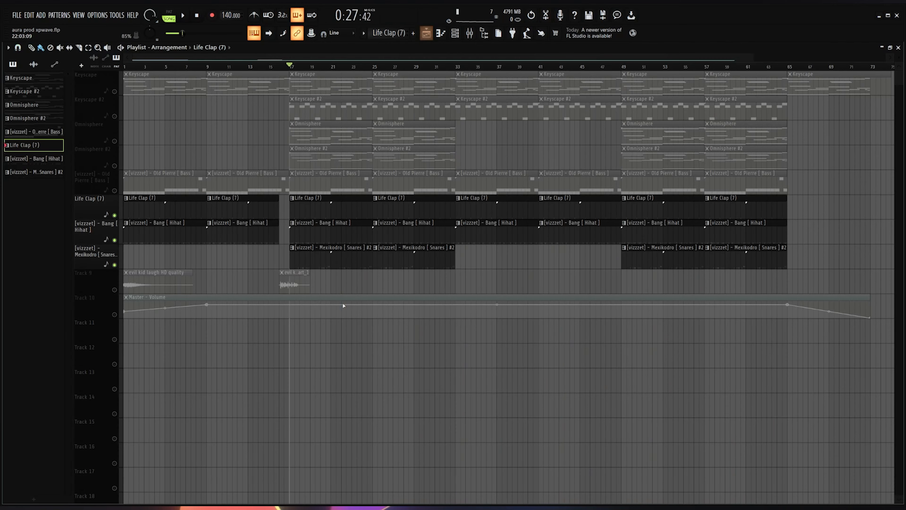
# Step: Open the Bang Hihat pattern in the piano roll, play it, and return to the playlist
pyautogui.doubleClick(322, 235)
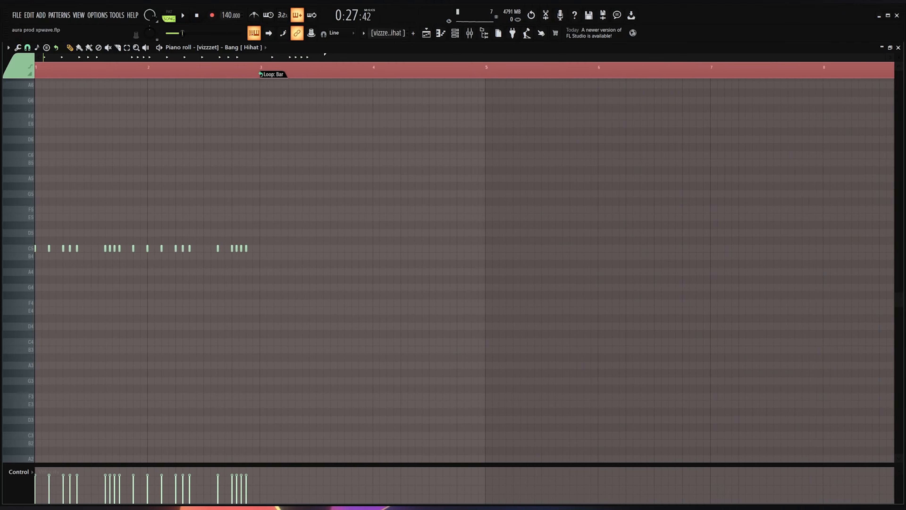
pyautogui.press('space')
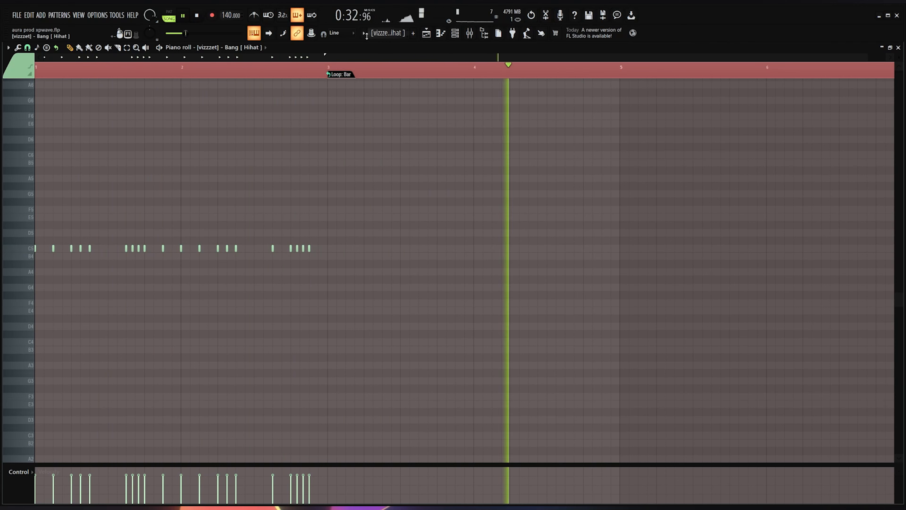
pyautogui.press('space')
pyautogui.click(426, 38)
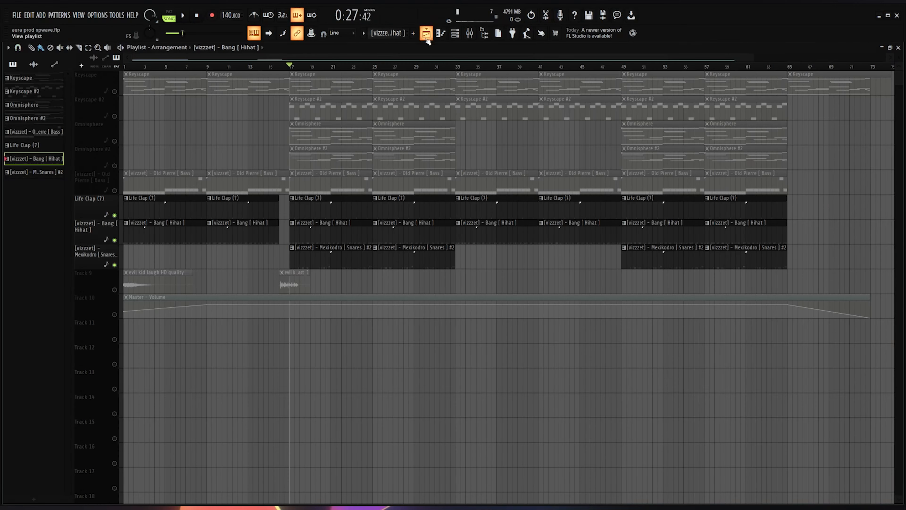
# Step: Play the Mexikodro Snares #2 pattern in the piano roll while examining its notes, then return to the playlist
pyautogui.doubleClick(317, 259)
pyautogui.moveTo(407, 60)
pyautogui.mouseDown()
pyautogui.moveTo(278, 107)
pyautogui.moveTo(273, 57)
pyautogui.moveTo(420, 64)
pyautogui.mouseUp()
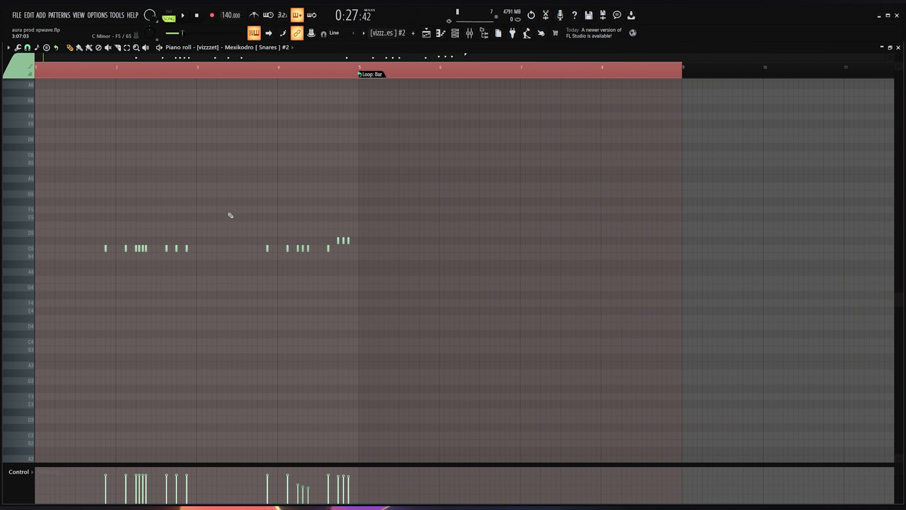
pyautogui.press('space')
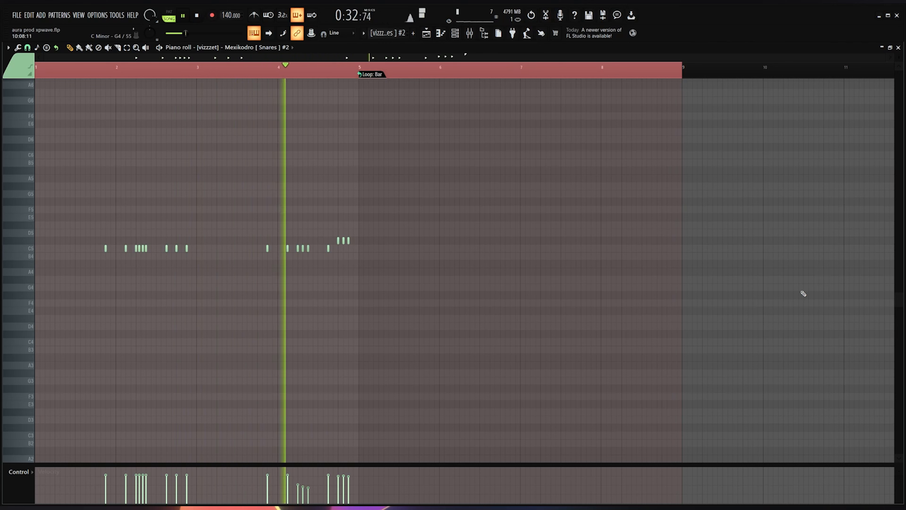
pyautogui.press('space')
pyautogui.click(431, 35)
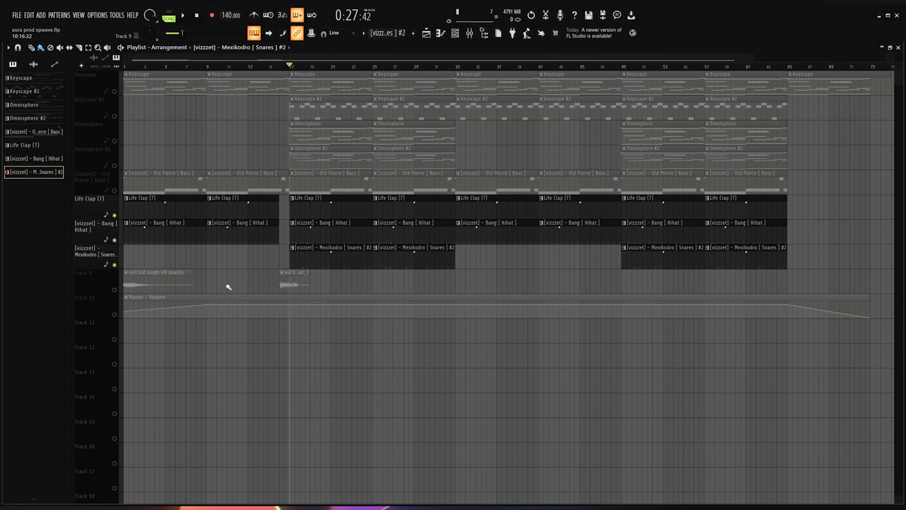
# Step: Solo the Mexikodro Snares track and turn its solo off again
pyautogui.rightClick(114, 264)
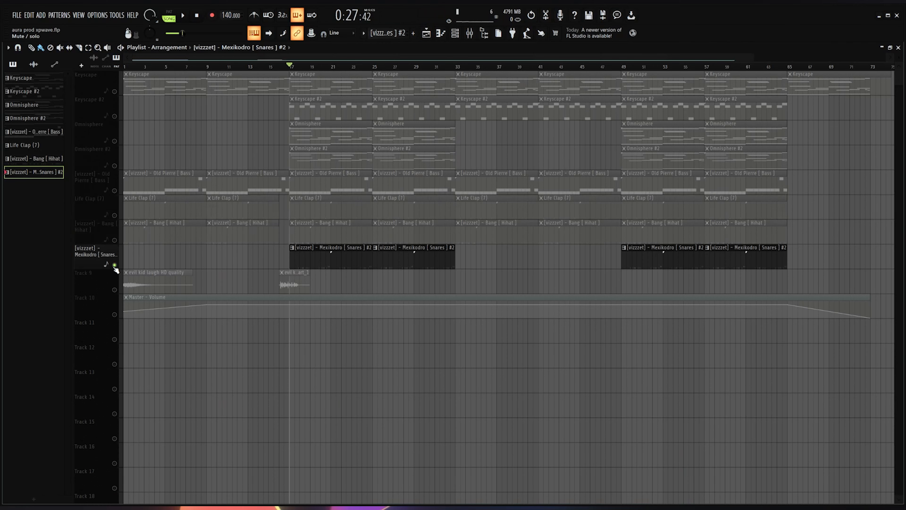
pyautogui.rightClick(114, 265)
pyautogui.scroll(-1, 681, 96)
pyautogui.scroll(1, 564, 120)
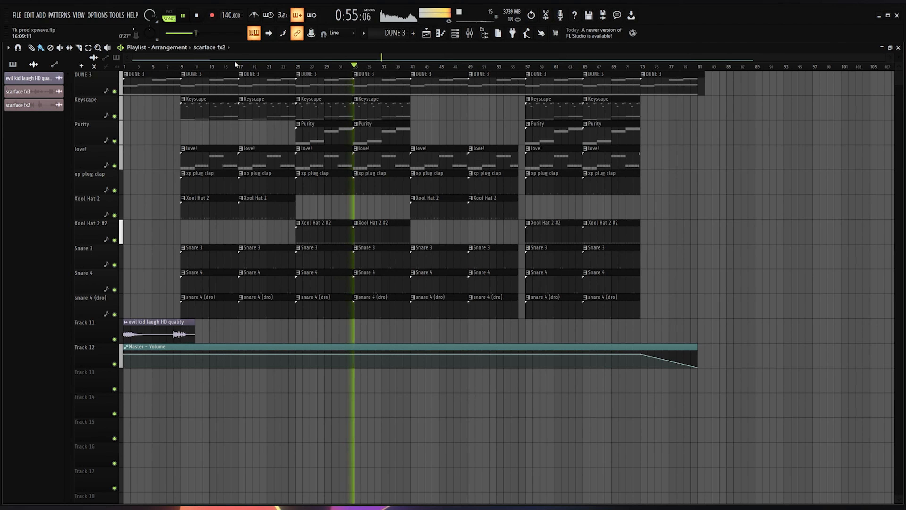
# Step: Stop playback, select the Keyscape pattern, and open the DUNE 3 synth from the channel rack to view its patch
pyautogui.press('space')
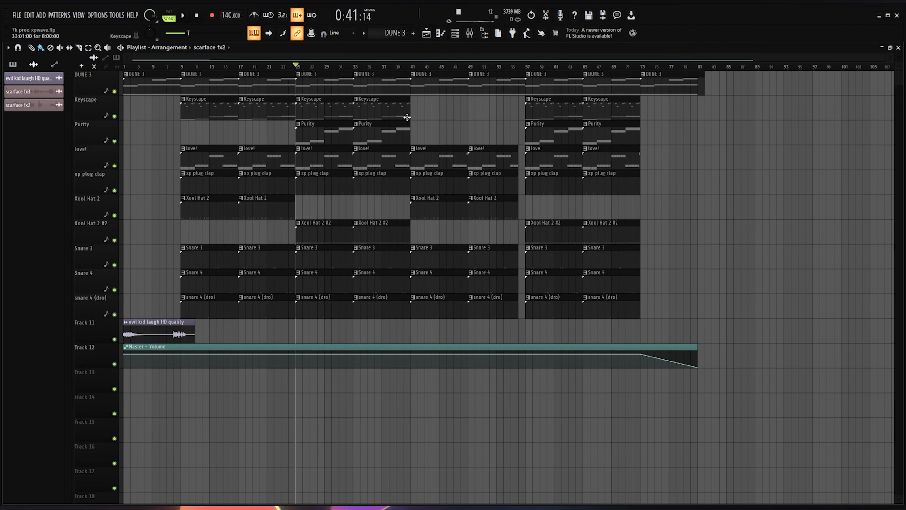
pyautogui.doubleClick(341, 99)
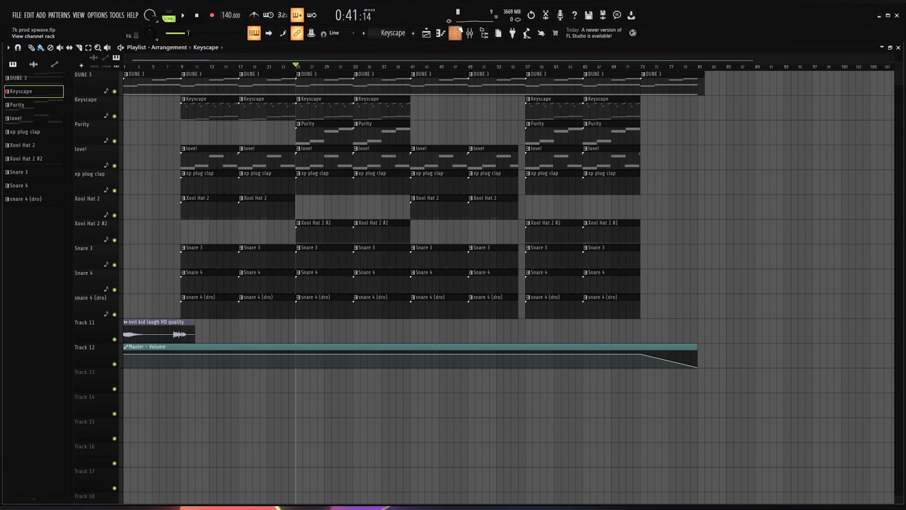
pyautogui.click(455, 38)
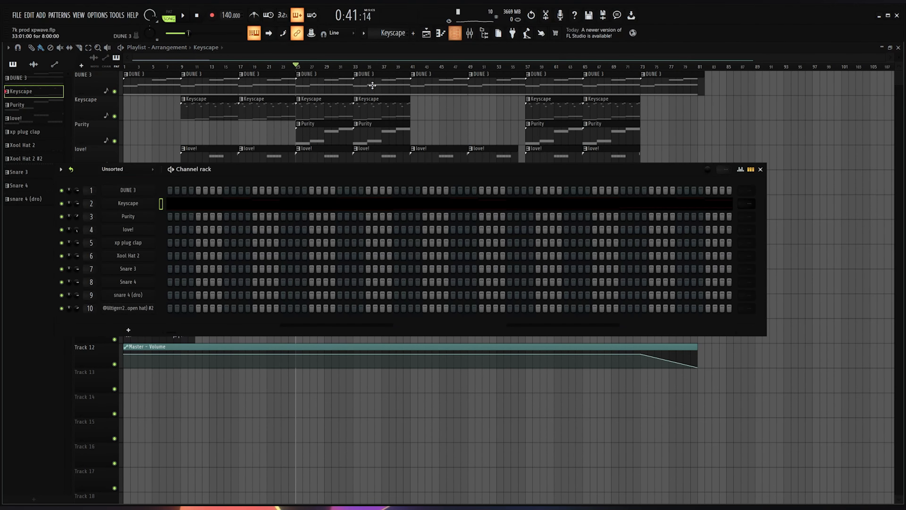
pyautogui.click(117, 191)
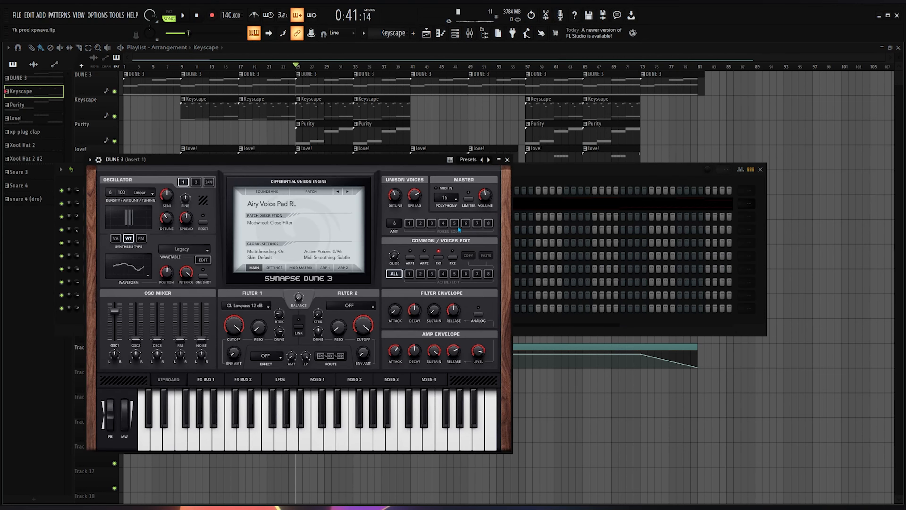
# Step: Open the DUNE 3 pattern in the piano roll and examine its sustained melody notes
pyautogui.doubleClick(316, 84)
pyautogui.scroll(-5, 353, 107)
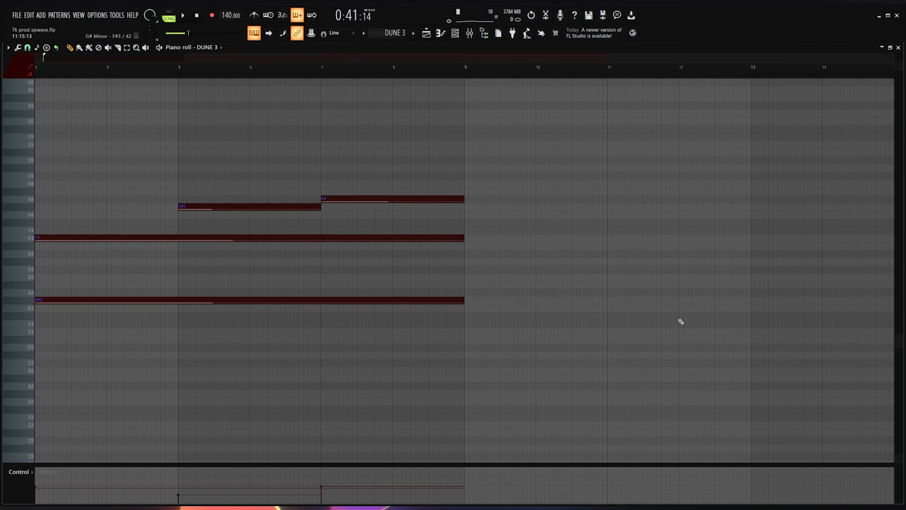
pyautogui.scroll(4, 528, 267)
pyautogui.scroll(-8, 560, 270)
pyautogui.scroll(5, 509, 269)
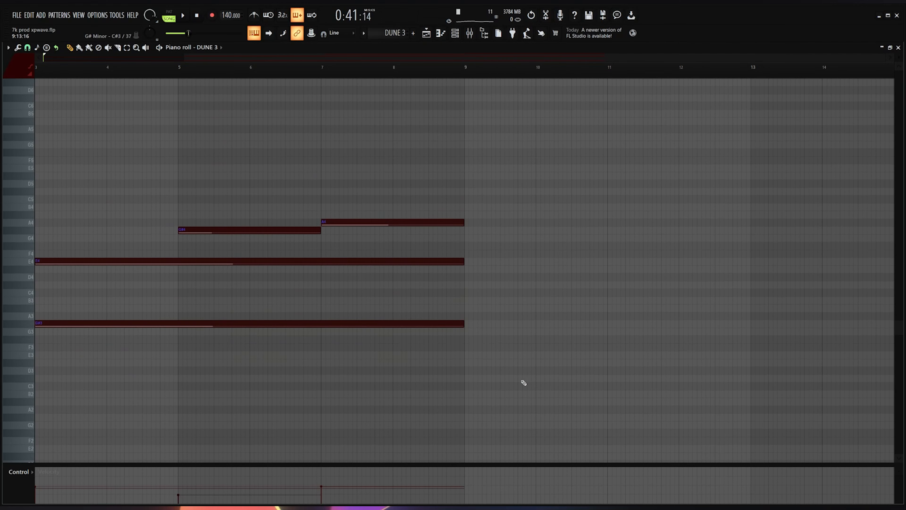
# Step: Delete all the notes from the DUNE 3 pattern
pyautogui.moveTo(501, 373); pyautogui.dragTo(2, 107)
pyautogui.press('Delete')
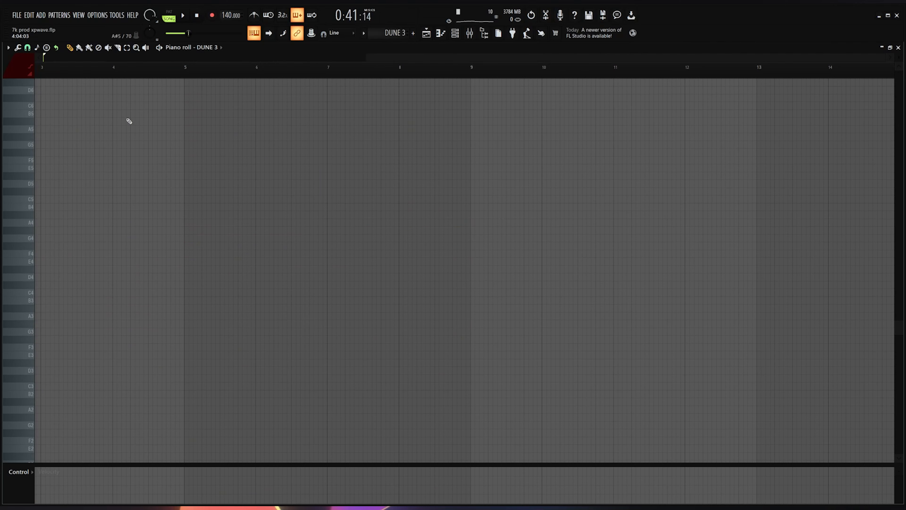
pyautogui.scroll(3, 129, 121)
pyautogui.scroll(-2, 209, 60)
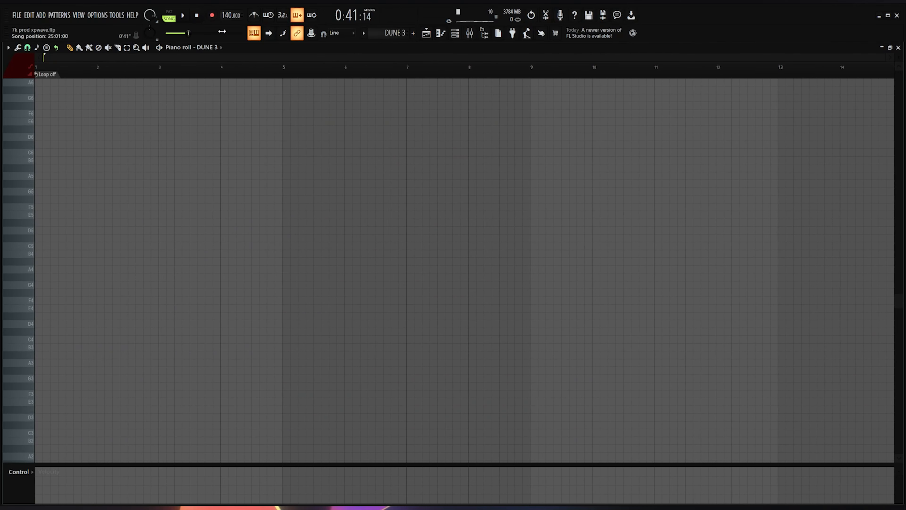
# Step: Draw eight-bar notes on D4 and B4 from bar 1 and play them together
pyautogui.moveTo(117, 247); pyautogui.dragTo(6, 249)
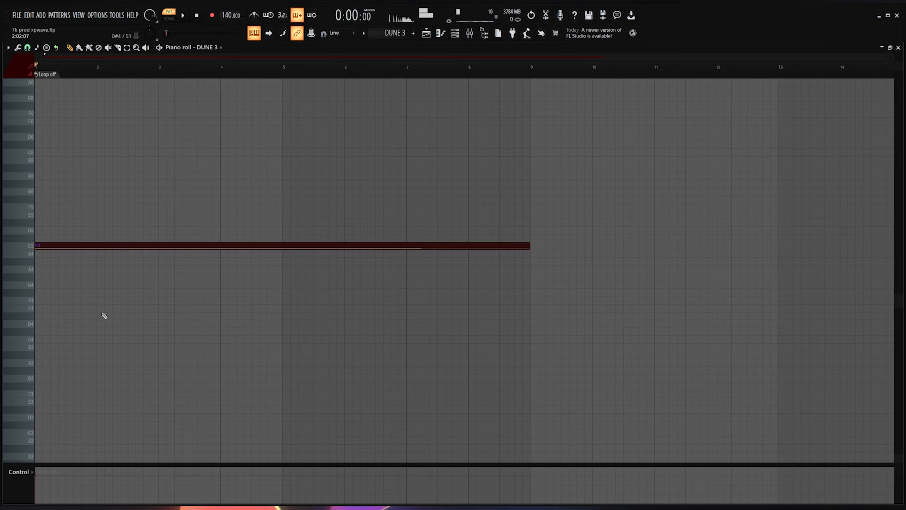
pyautogui.scroll(-4, 40, 270)
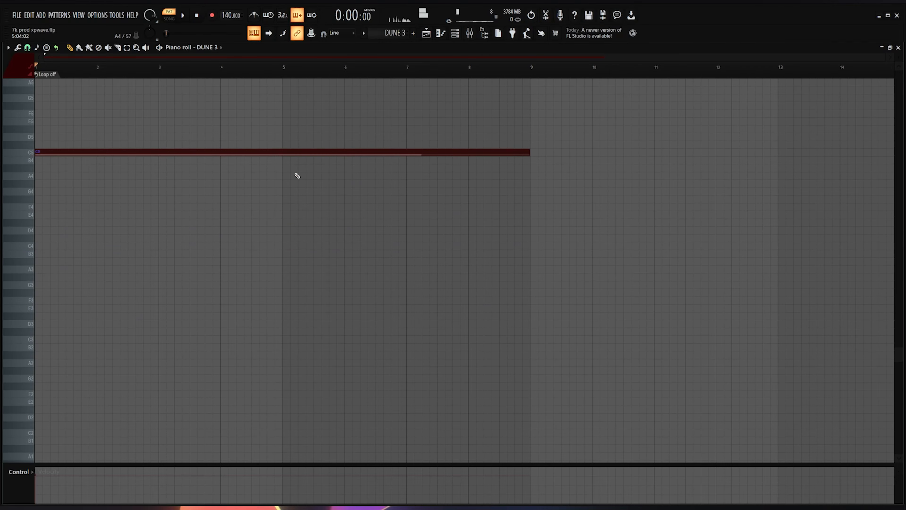
pyautogui.moveTo(90, 231); pyautogui.dragTo(14, 226)
pyautogui.press('space')
pyautogui.press('space')
pyautogui.click(111, 153)
pyautogui.moveTo(94, 170); pyautogui.dragTo(23, 162)
pyautogui.press('space')
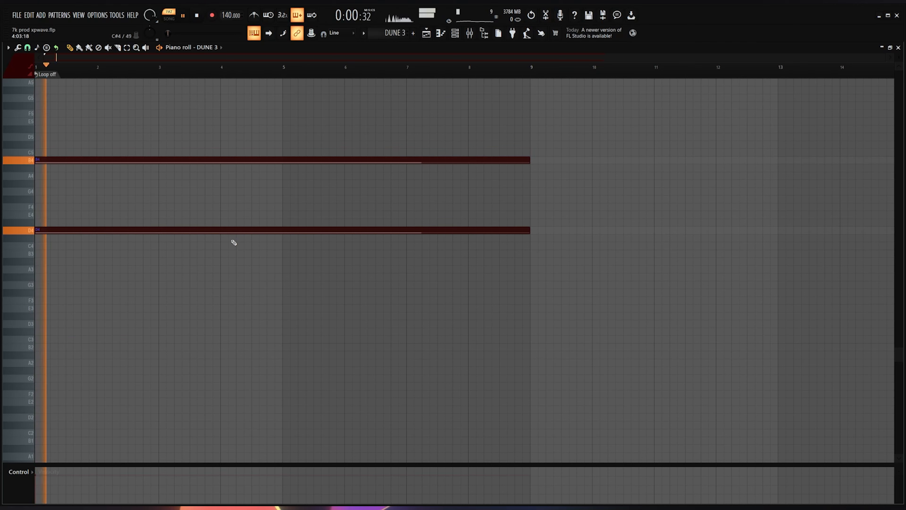
pyautogui.press('space')
# Step: Replace the upper note with an eight-bar A#4 above the D4 and play the pair
pyautogui.click(49, 175)
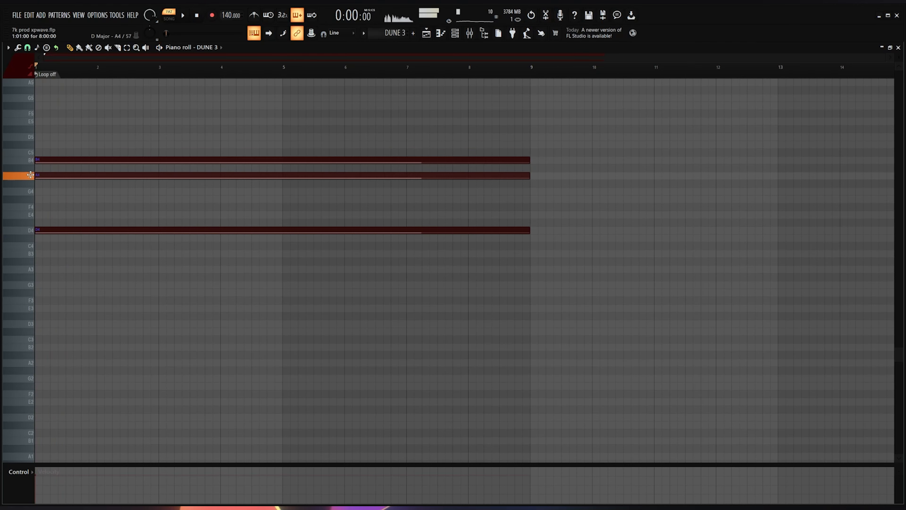
pyautogui.moveTo(30, 165); pyautogui.dragTo(35, 167)
pyautogui.rightClick(53, 162)
pyautogui.press('space')
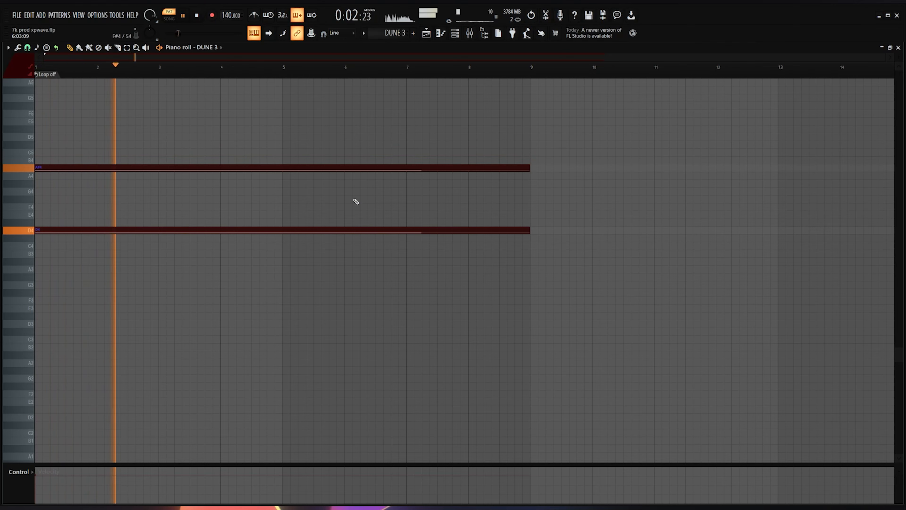
pyautogui.press('space')
# Step: Add a two-bar C5 note at bar 3, shorten the A#4 note to two bars, and play the pattern
pyautogui.scroll(3, 181, 188)
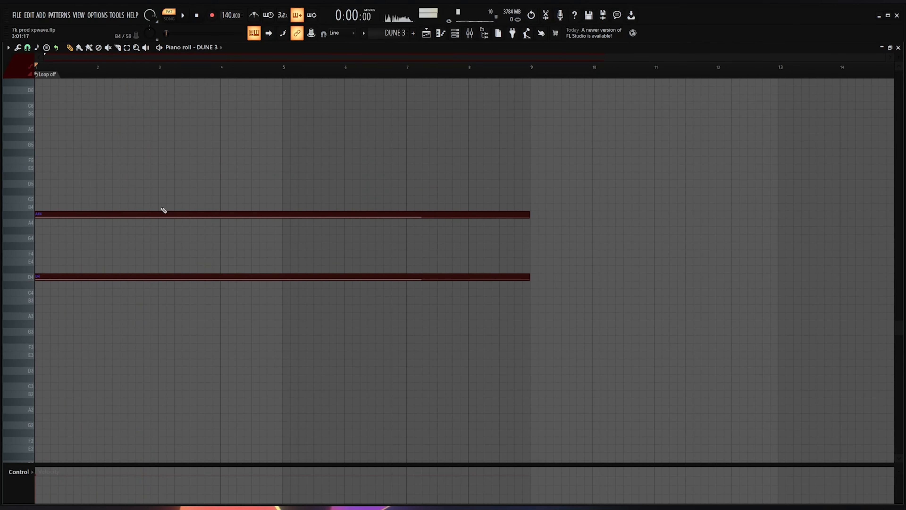
pyautogui.click(162, 206)
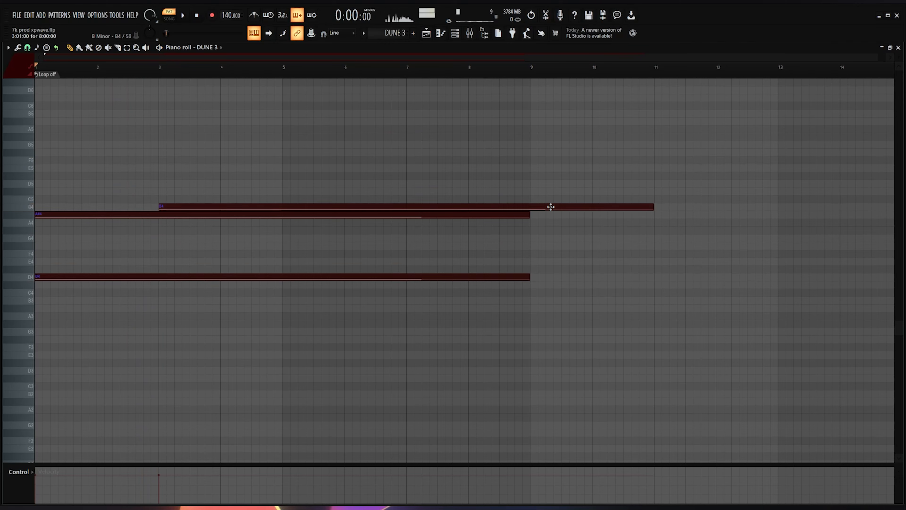
pyautogui.moveTo(550, 207); pyautogui.dragTo(546, 196)
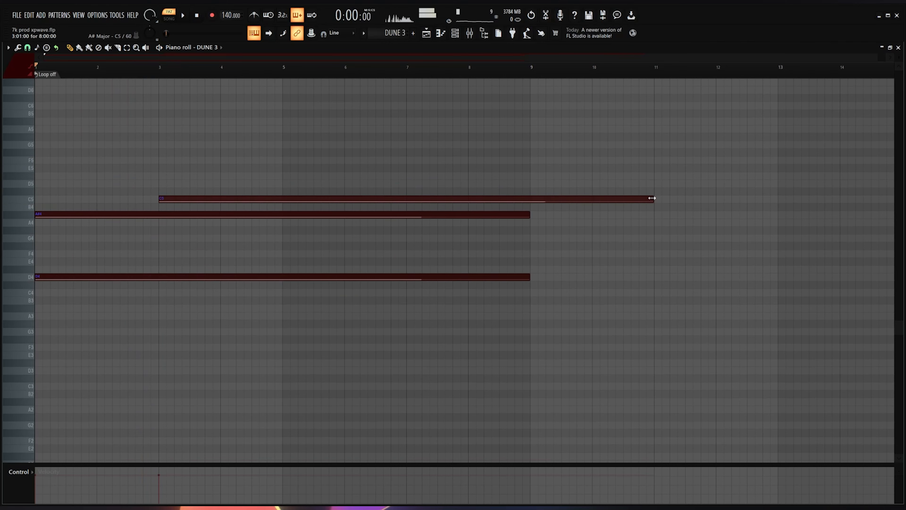
pyautogui.moveTo(652, 198); pyautogui.dragTo(267, 191)
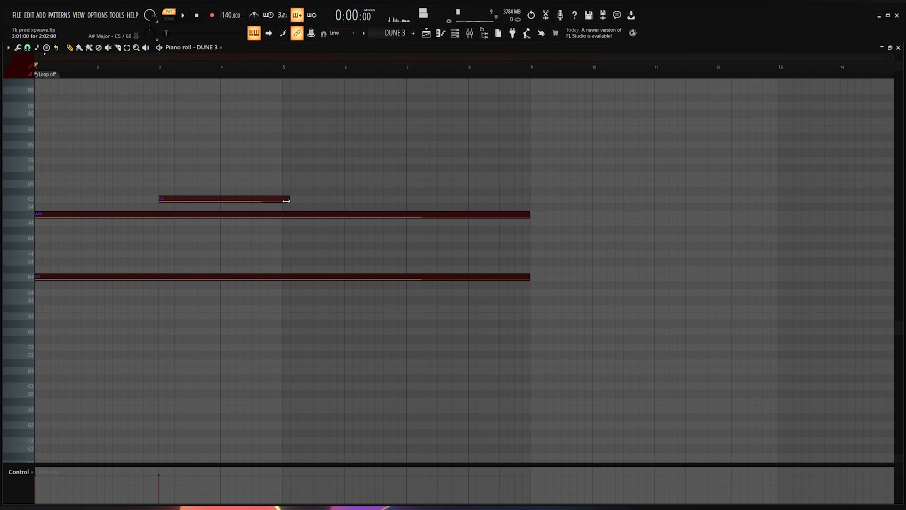
pyautogui.moveTo(527, 212); pyautogui.dragTo(121, 195)
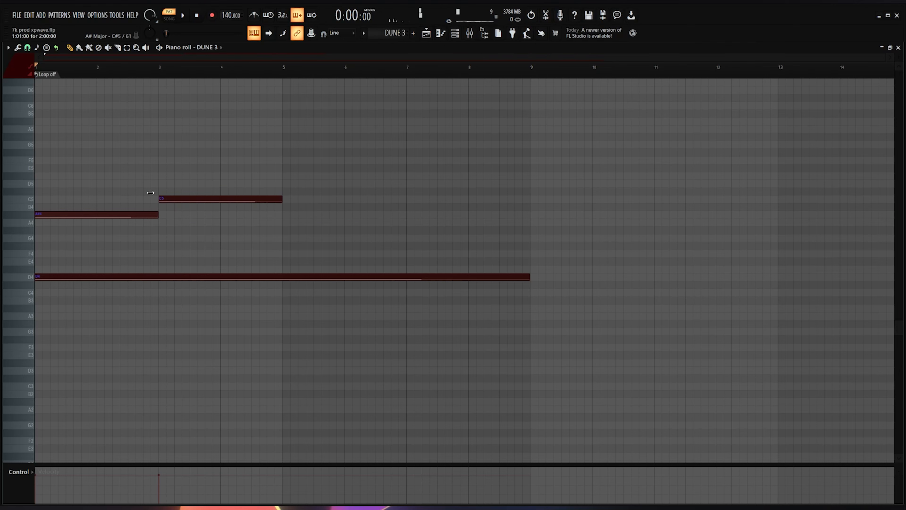
pyautogui.press('space')
pyautogui.press('space')
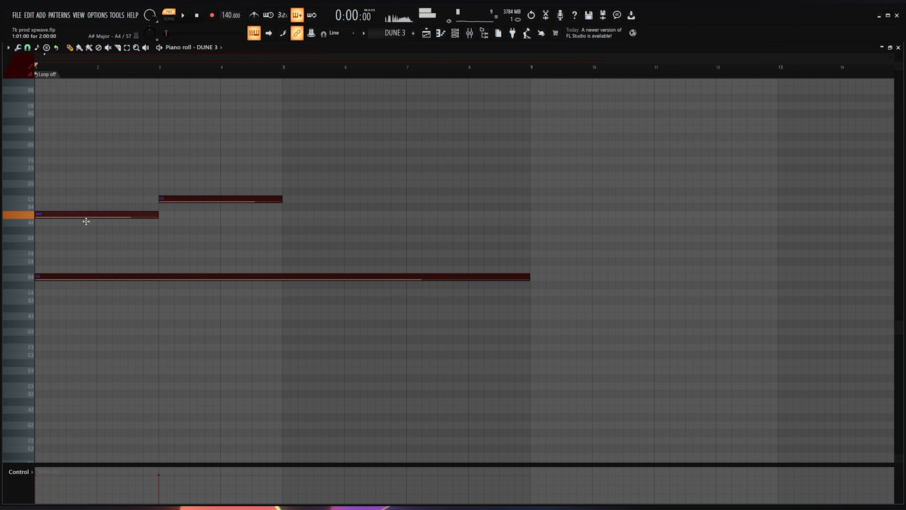
# Step: Lower the two upper notes to A4 and A#4, and add a two-bar C5 note at bar 5
pyautogui.moveTo(86, 221); pyautogui.dragTo(99, 222)
pyautogui.moveTo(173, 199); pyautogui.dragTo(173, 218)
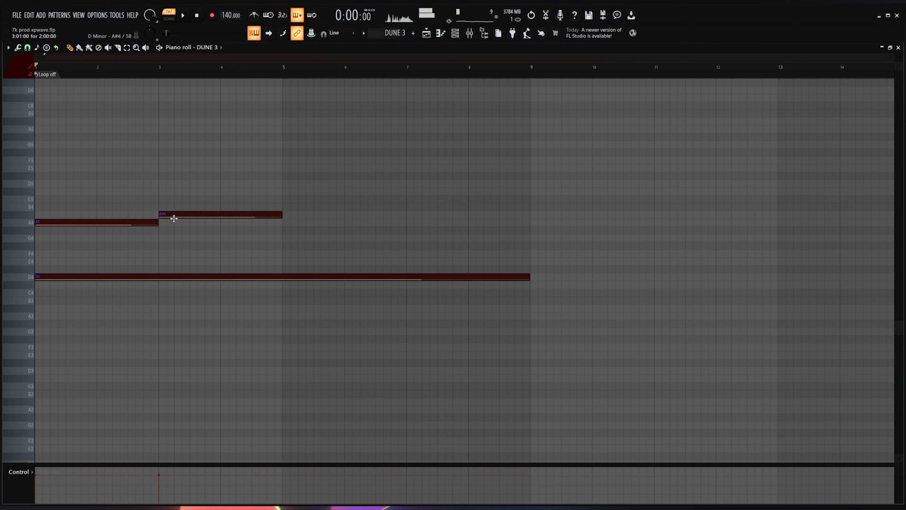
pyautogui.click(284, 208)
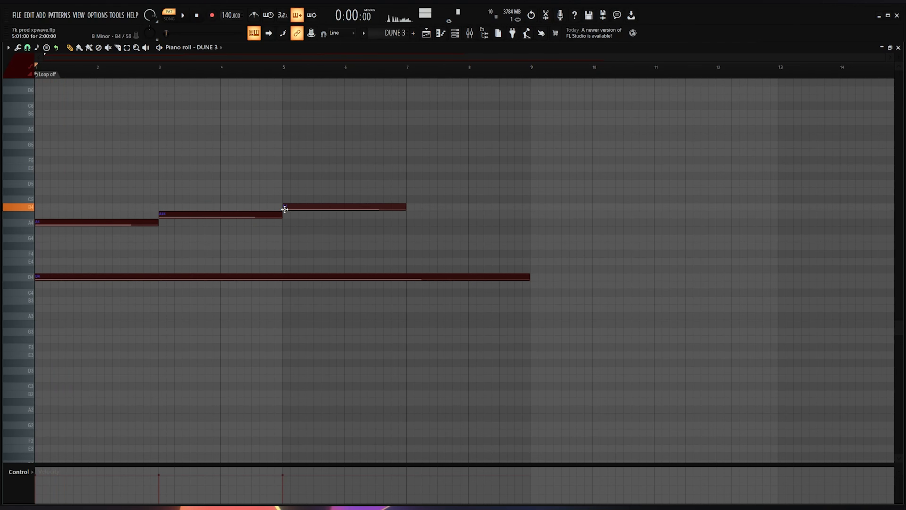
pyautogui.moveTo(285, 209); pyautogui.dragTo(284, 199)
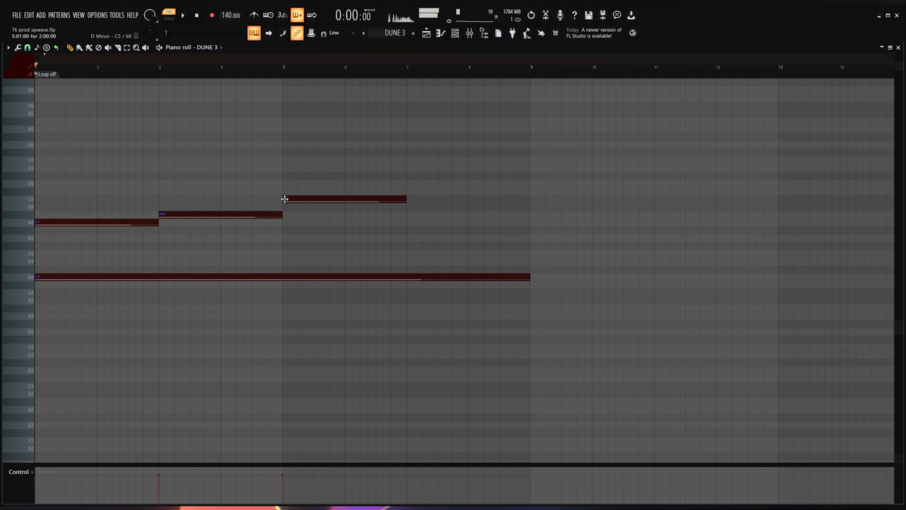
# Step: Add a four-bar D#4 at bar 5, set the D4 and C5 notes to four bars each, and play the pattern
pyautogui.click(283, 268)
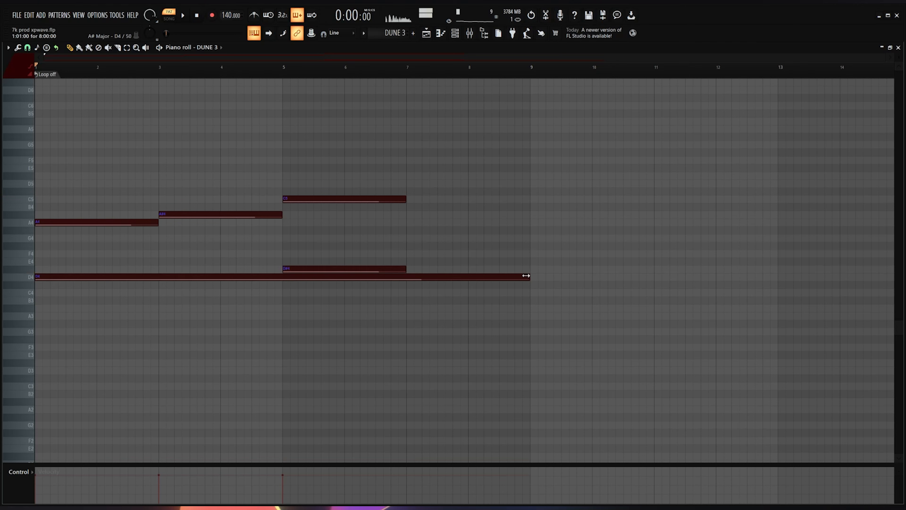
pyautogui.moveTo(525, 276); pyautogui.dragTo(247, 265)
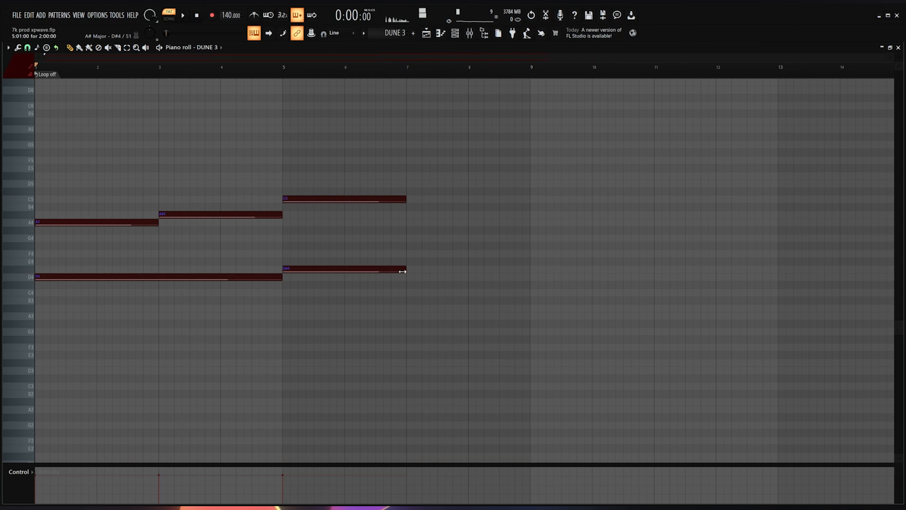
pyautogui.moveTo(402, 271); pyautogui.dragTo(559, 288)
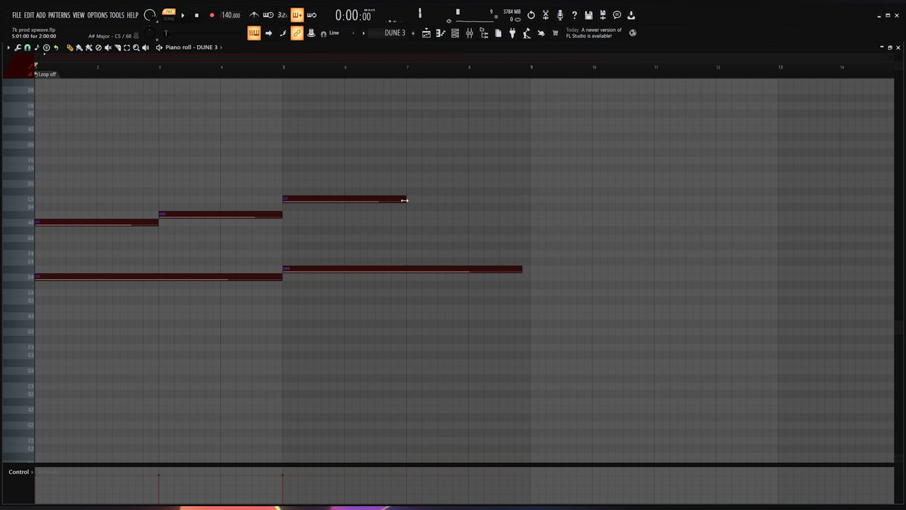
pyautogui.moveTo(404, 200); pyautogui.dragTo(543, 218)
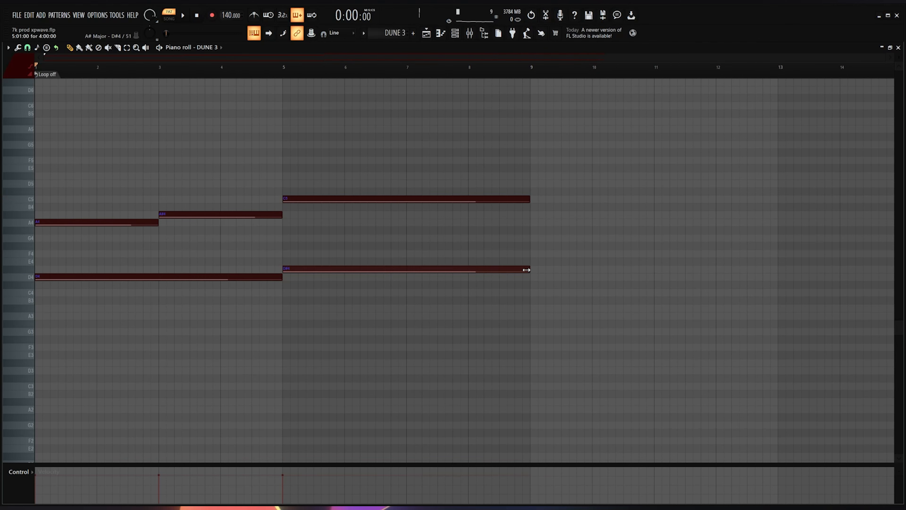
pyautogui.press('space')
pyautogui.scroll(-2, 472, 262)
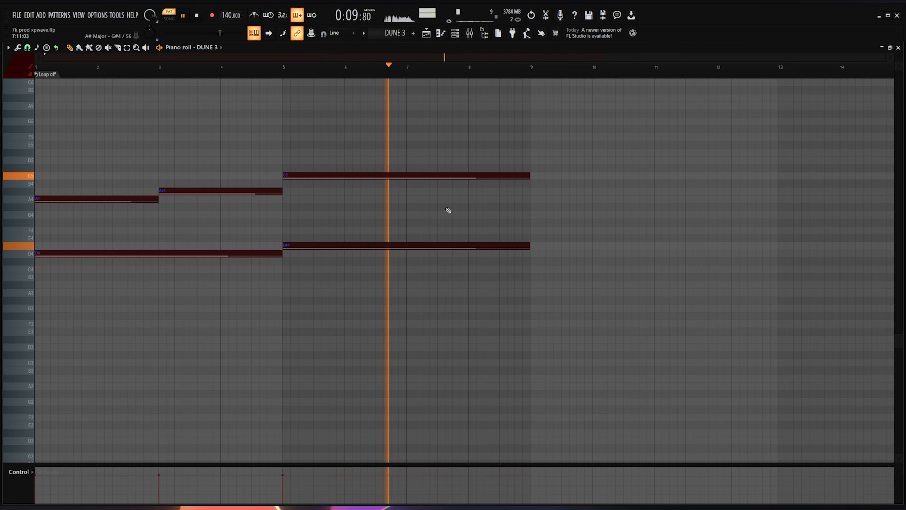
pyautogui.press('space')
# Step: Shorten the C5 note to two bars, continue the rising line with D5 at bar 7 and a short D#5 in bar 8, and play it
pyautogui.click(410, 159)
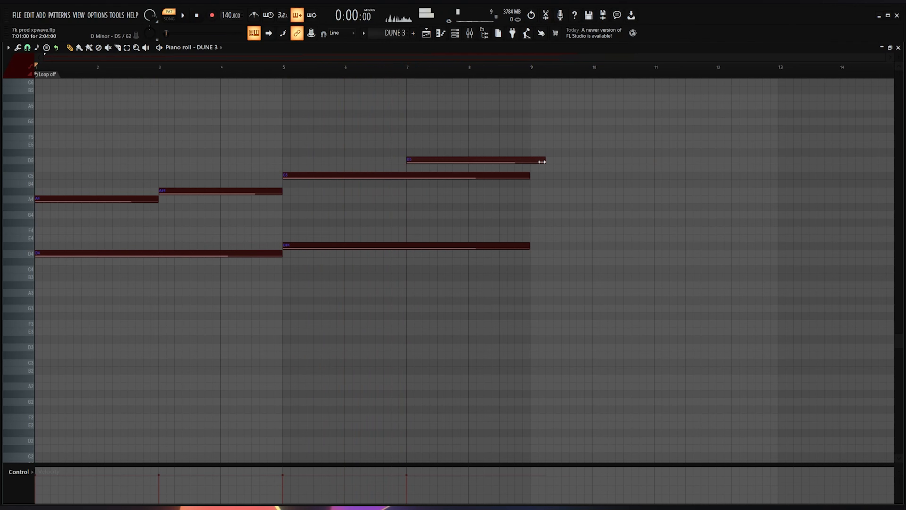
pyautogui.moveTo(492, 147); pyautogui.dragTo(491, 162)
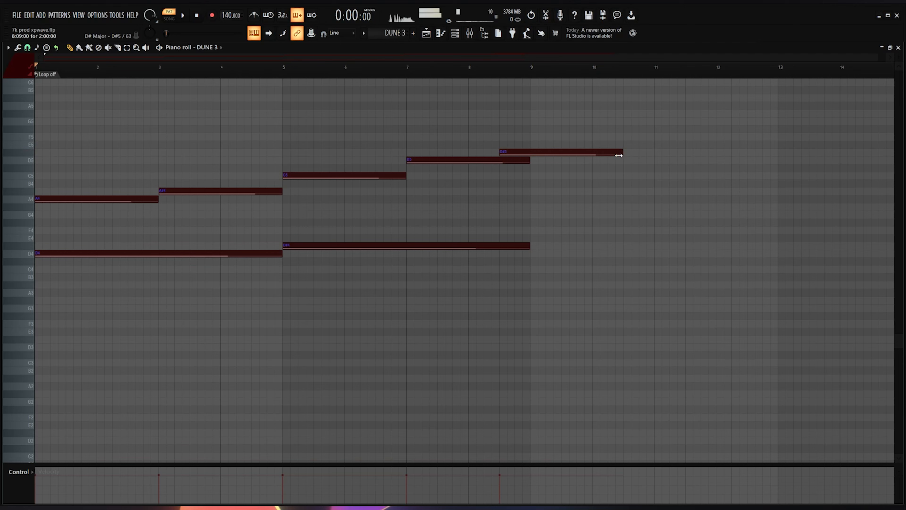
pyautogui.press('space')
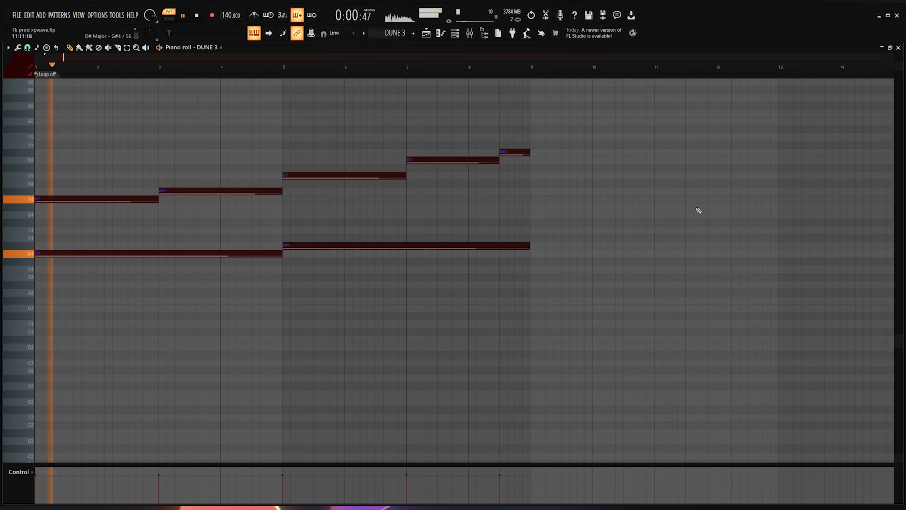
pyautogui.press('space')
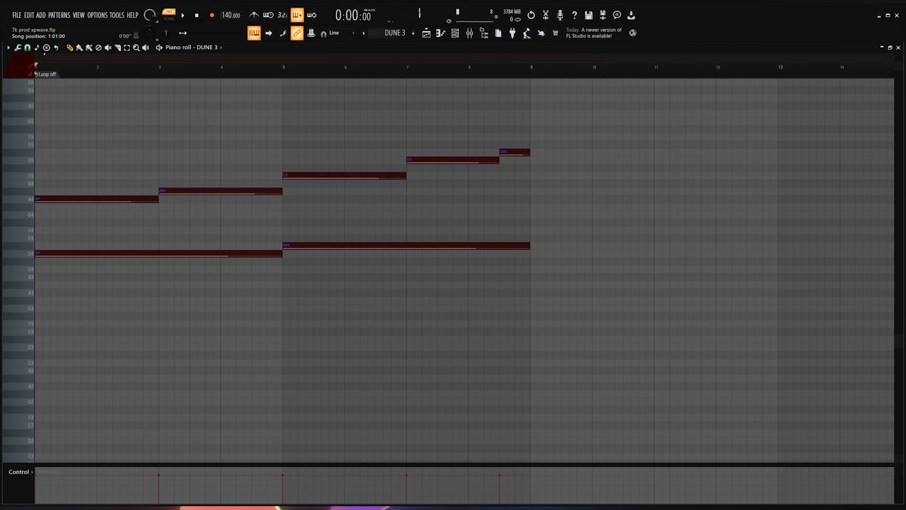
# Step: Undo all the note edits in the DUNE 3 pattern, back to its original melody
pyautogui.scroll(3, 376, 166)
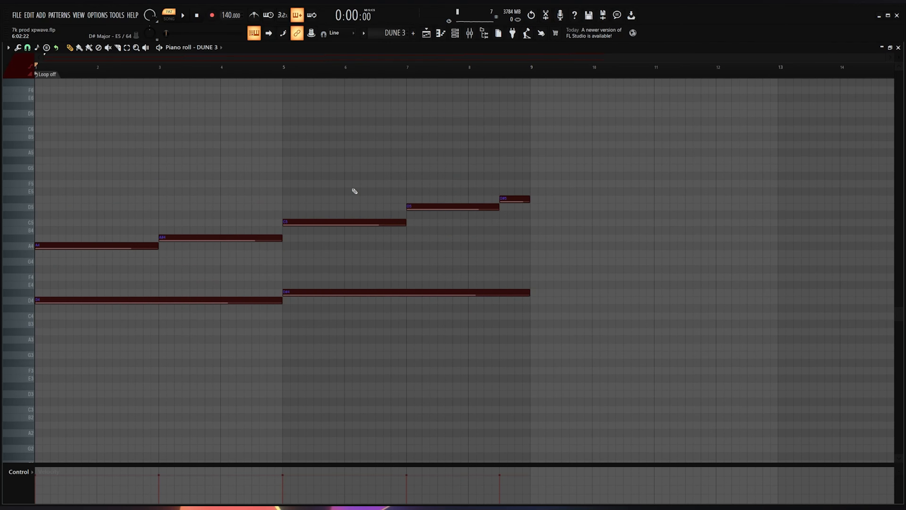
pyautogui.hotkey('ctrl', 'z')
pyautogui.hotkey('ctrl', 'z')
pyautogui.hotkey('ctrl', 'z')
pyautogui.hotkey('ctrl', 'z')
pyautogui.hotkey('ctrl', 'z')
pyautogui.hotkey('ctrl', 'z')
pyautogui.hotkey('ctrl', 'z')
pyautogui.hotkey('ctrl', 'z')
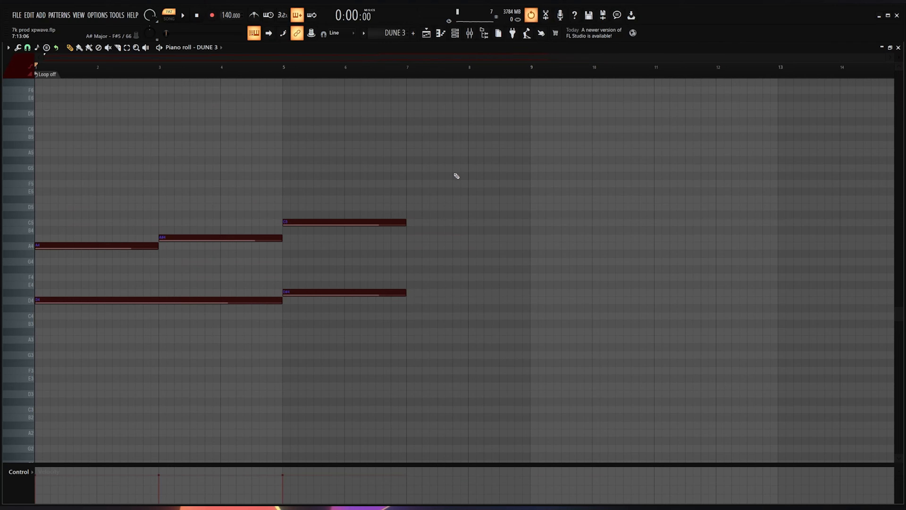
pyautogui.hotkey('ctrl', 'z')
pyautogui.hotkey('ctrl', 'z')
pyautogui.hotkey('ctrl', 'z')
pyautogui.hotkey('ctrl', 'z')
pyautogui.hotkey('ctrl', 'z')
pyautogui.hotkey('ctrl', 'z')
pyautogui.hotkey('ctrl', 'z')
pyautogui.hotkey('ctrl', 'z')
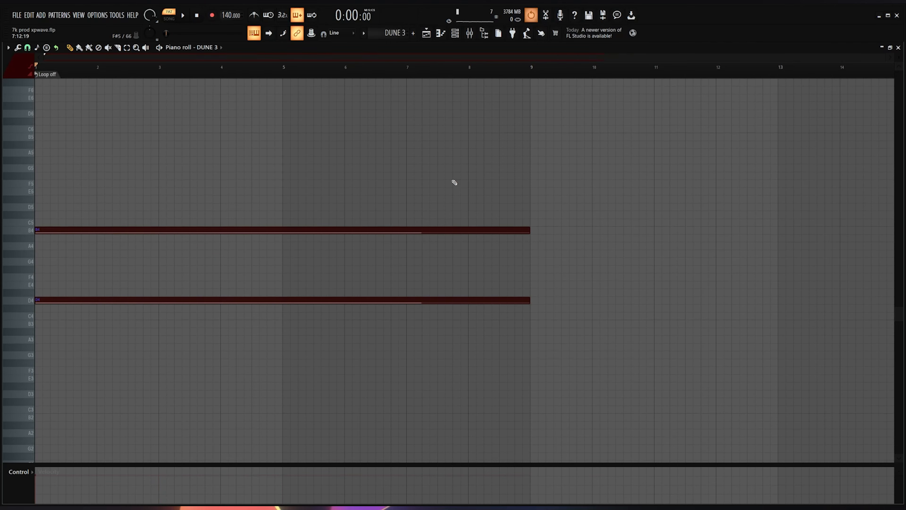
pyautogui.hotkey('ctrl', 'z')
pyautogui.hotkey('ctrl', 'z')
pyautogui.hotkey('ctrl', 'a')
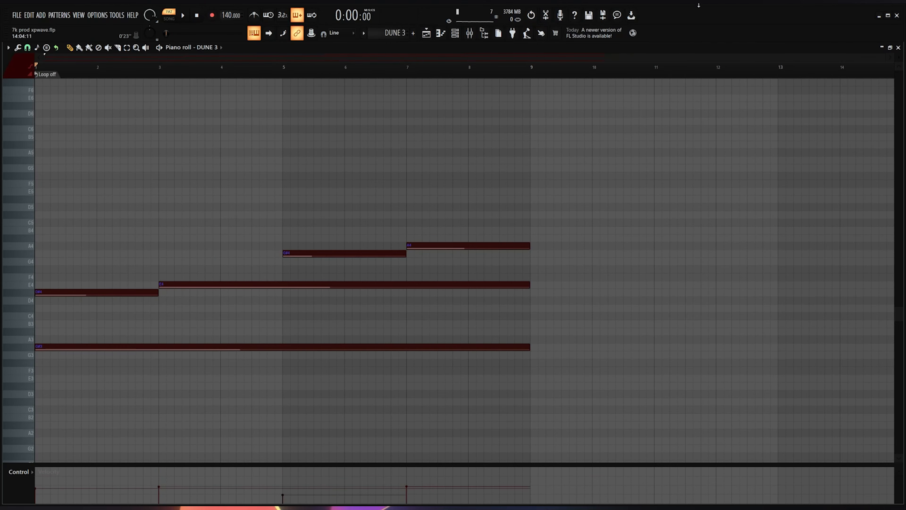
# Step: Play the original DUNE 3 melody through and return to the playlist
pyautogui.press('space')
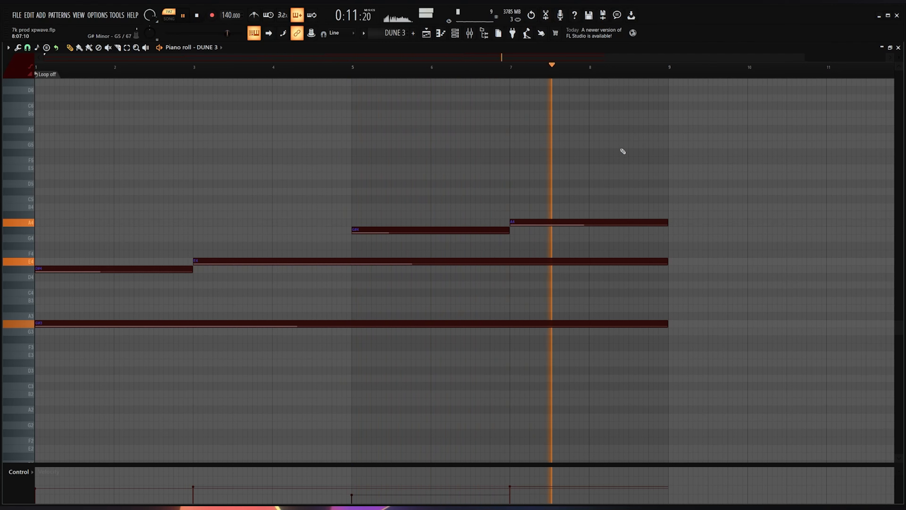
pyautogui.press('space')
pyautogui.click(427, 34)
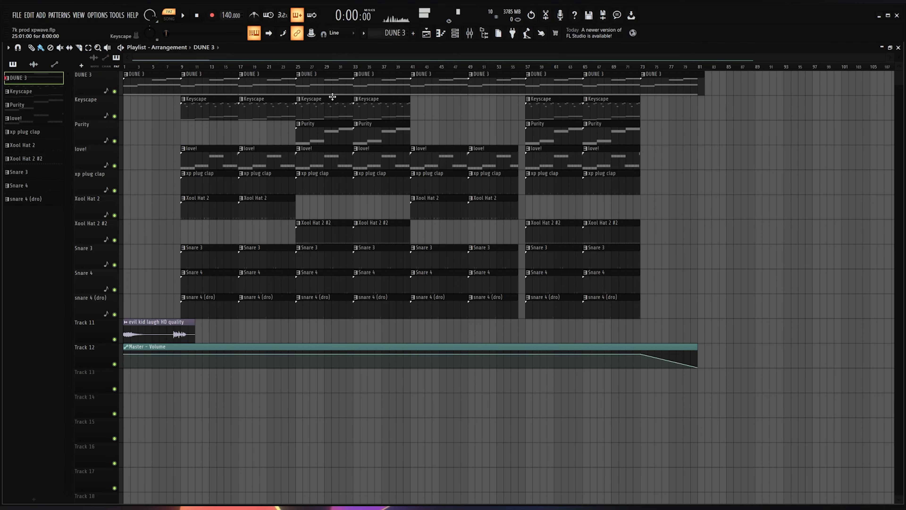
# Step: Open the Keyscape pattern in the piano roll, play its full eight bars and return to the playlist
pyautogui.doubleClick(313, 108)
pyautogui.scroll(5, 239, 152)
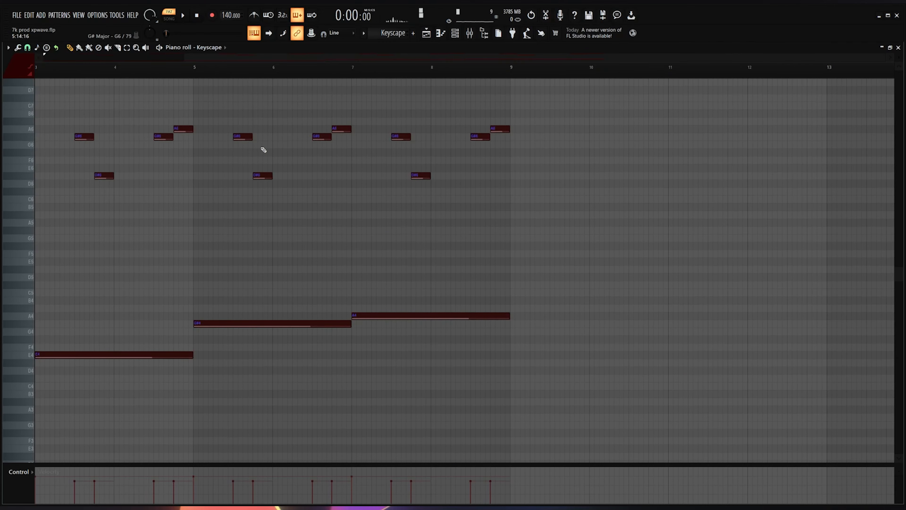
pyautogui.scroll(-3, 354, 62)
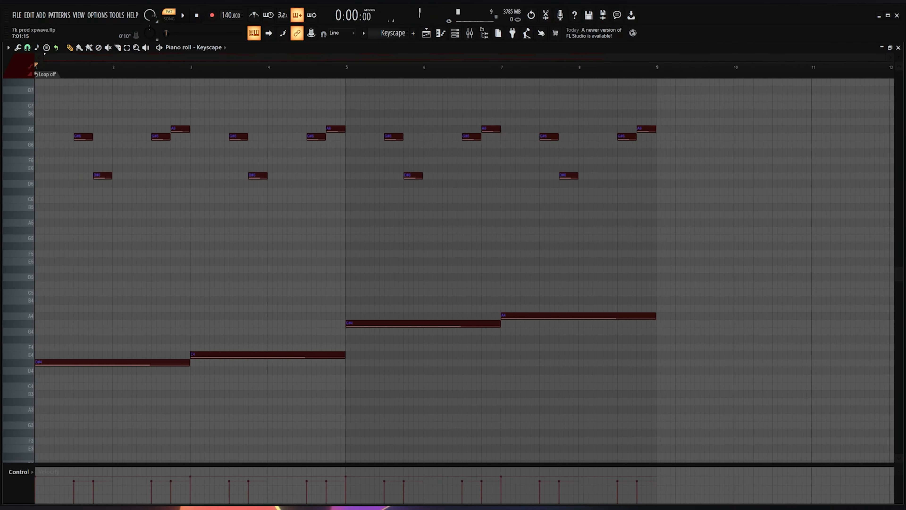
pyautogui.press('space')
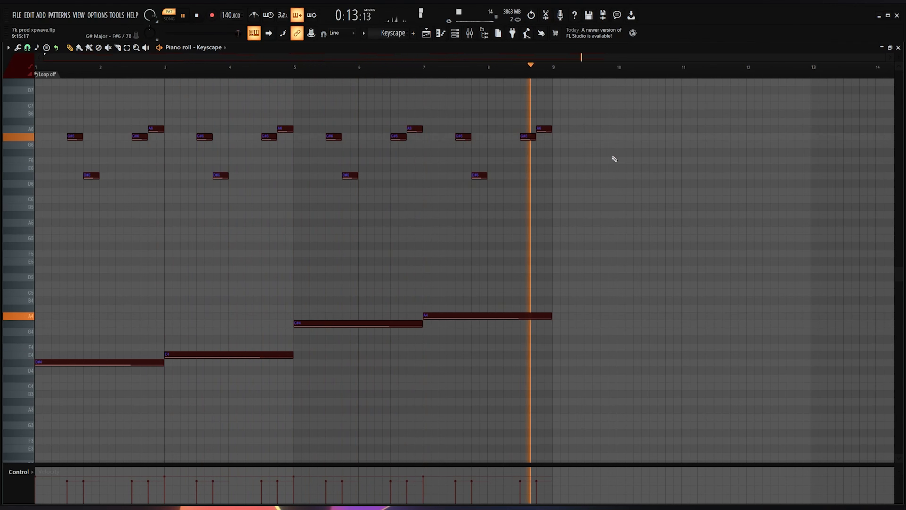
pyautogui.press('space')
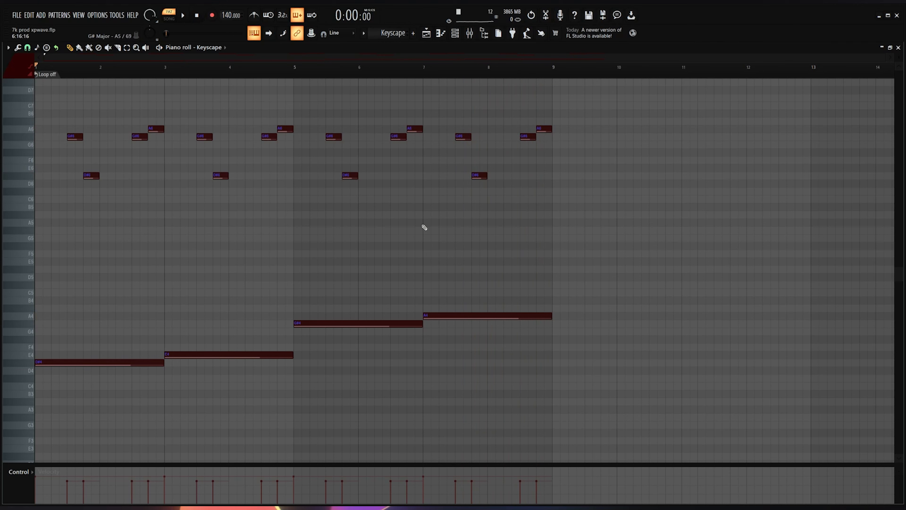
pyautogui.click(426, 39)
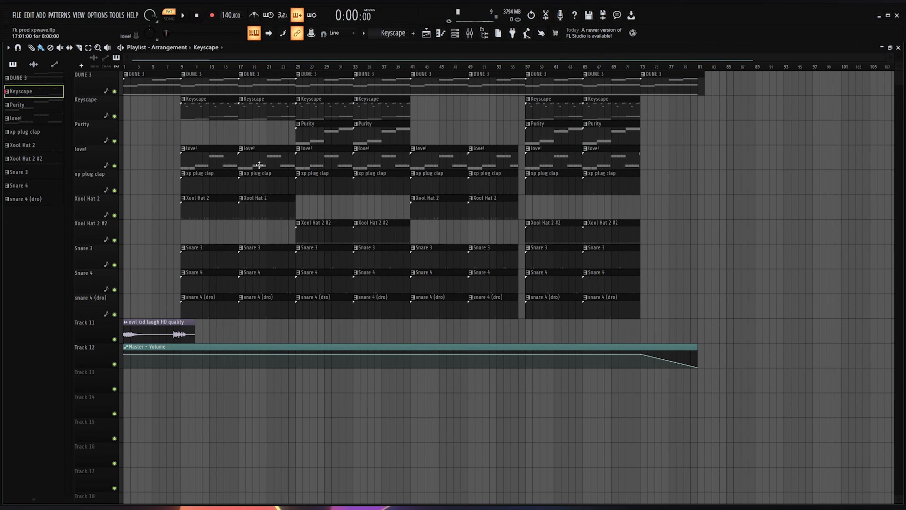
# Step: Open the Purity pattern in the piano roll, play its rising line and return to the playlist
pyautogui.click(312, 127)
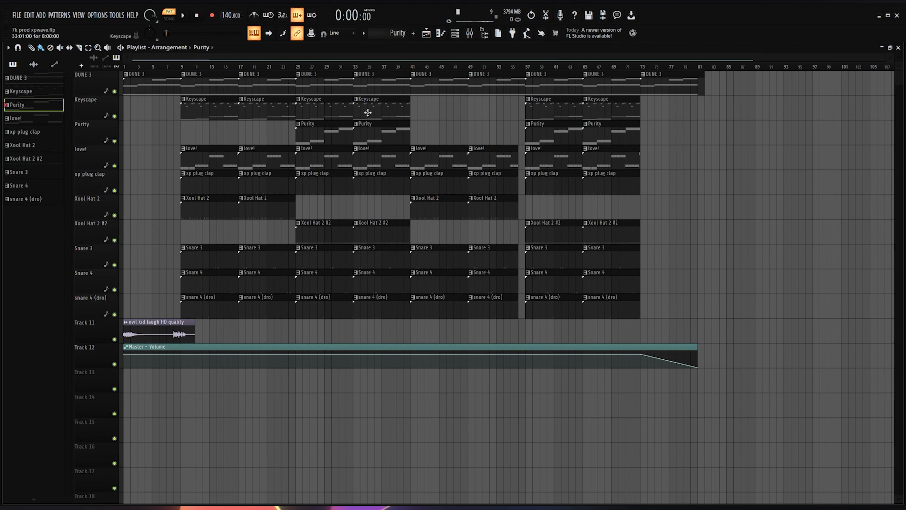
pyautogui.press('F6')
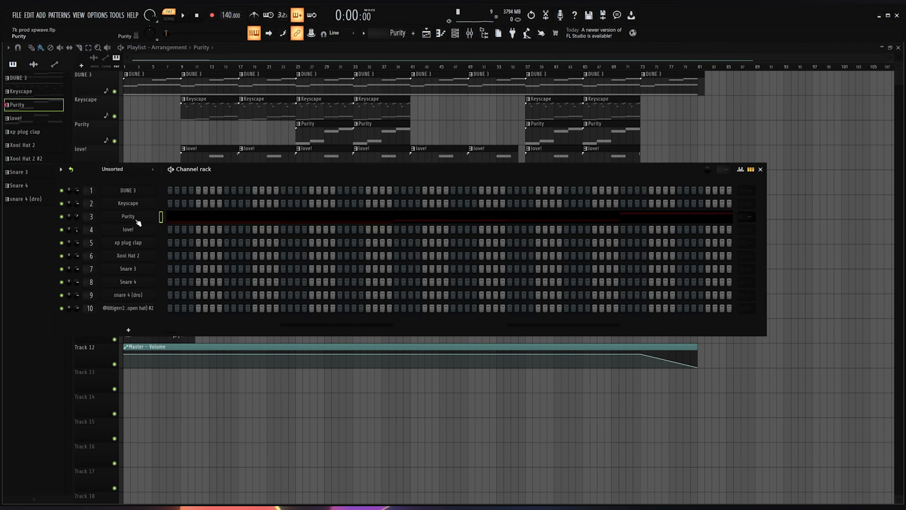
pyautogui.click(137, 220)
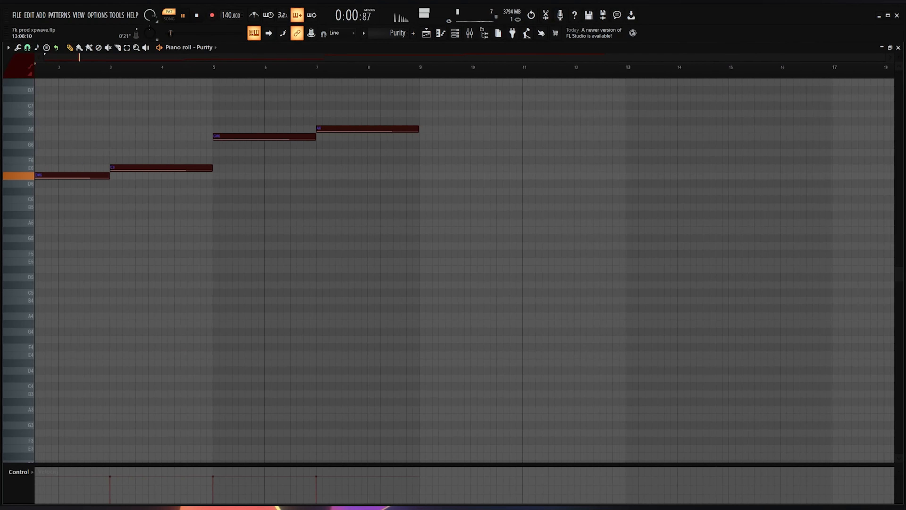
pyautogui.scroll(4, 479, 161)
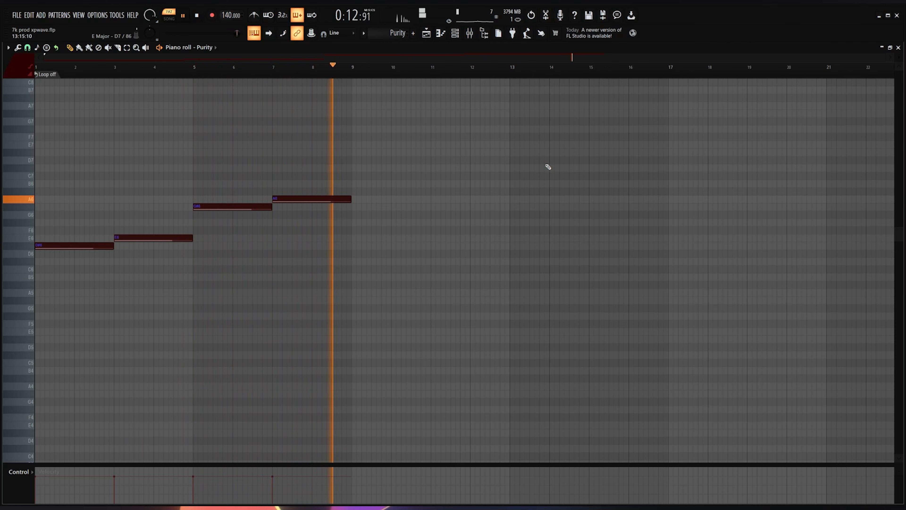
pyautogui.press('space')
pyautogui.press('F5')
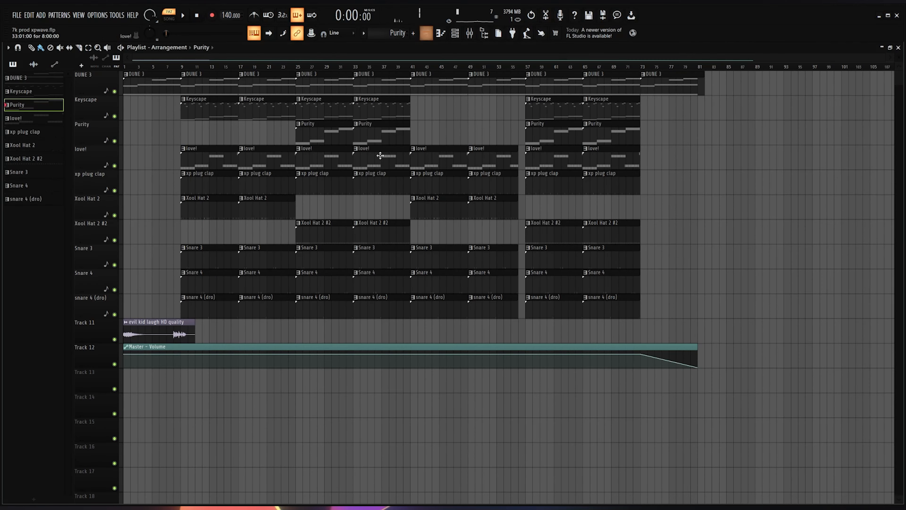
# Step: Open the love! pattern in the piano roll and play its eight-bar bass line
pyautogui.doubleClick(332, 157)
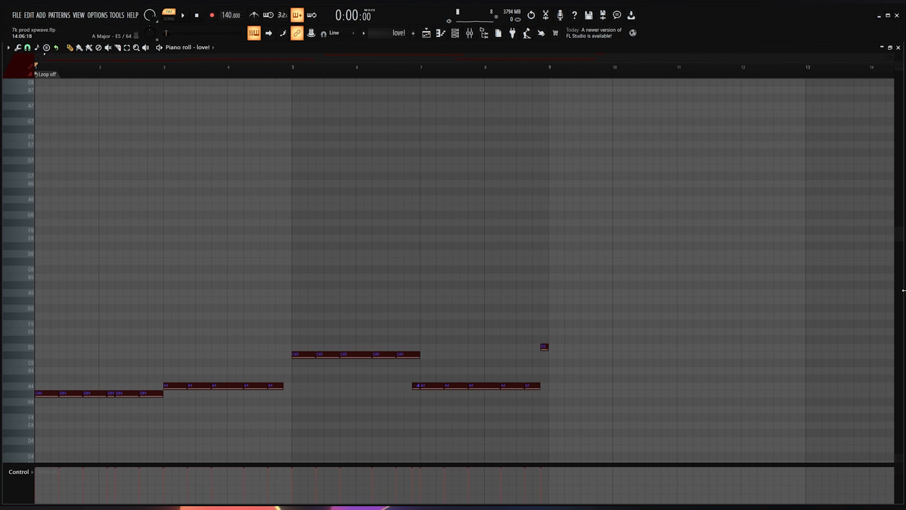
pyautogui.scroll(-1, 764, 306)
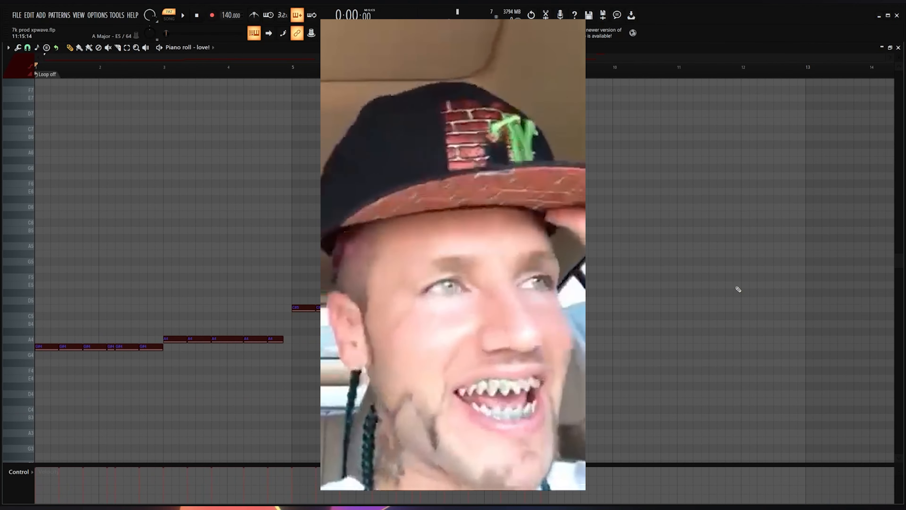
pyautogui.scroll(-2, 354, 270)
pyautogui.press('space')
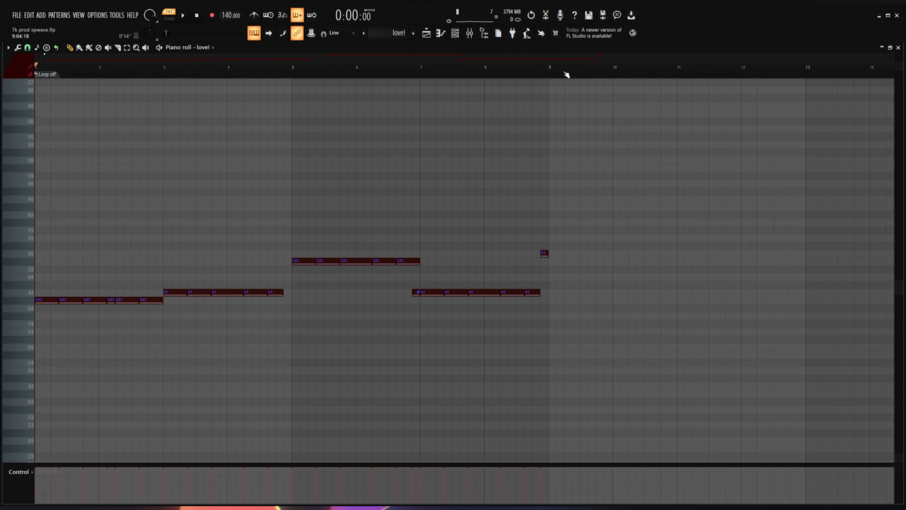
# Step: Play the transition into bar 7 of the love! pattern from the last C#5 note, with and without the short A4 slide note
pyautogui.moveTo(578, 59)
pyautogui.mouseDown()
pyautogui.moveTo(389, 107)
pyautogui.moveTo(558, 114)
pyautogui.moveTo(407, 103)
pyautogui.moveTo(471, 111)
pyautogui.moveTo(579, 59)
pyautogui.mouseUp()
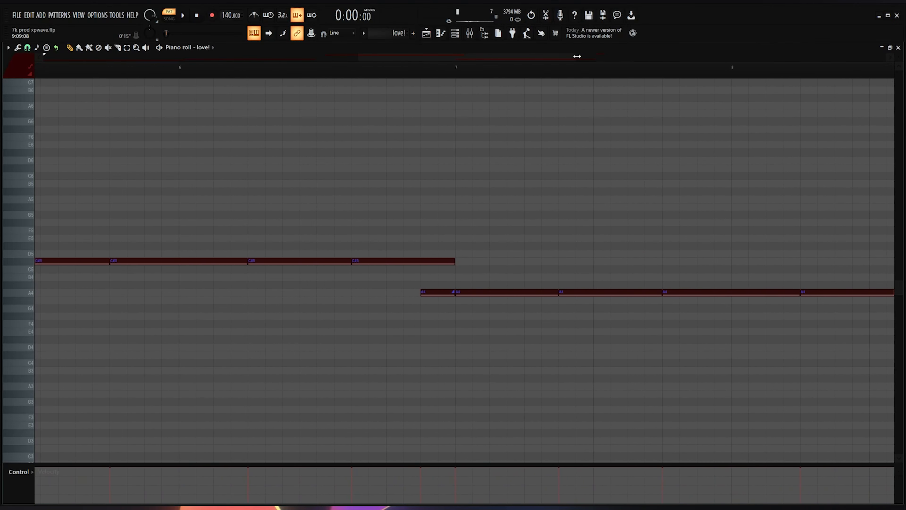
pyautogui.moveTo(465, 59)
pyautogui.mouseDown()
pyautogui.moveTo(430, 40)
pyautogui.moveTo(472, 59)
pyautogui.mouseUp()
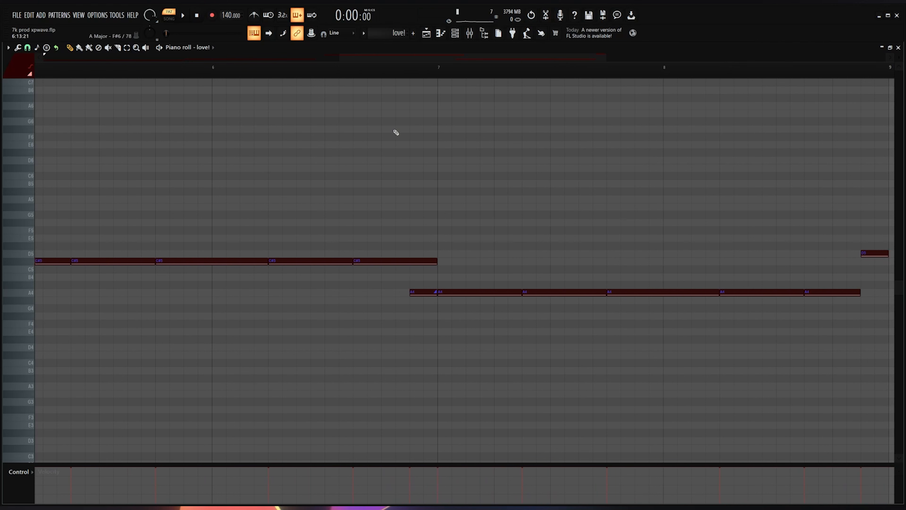
pyautogui.moveTo(362, 75); pyautogui.dragTo(358, 76)
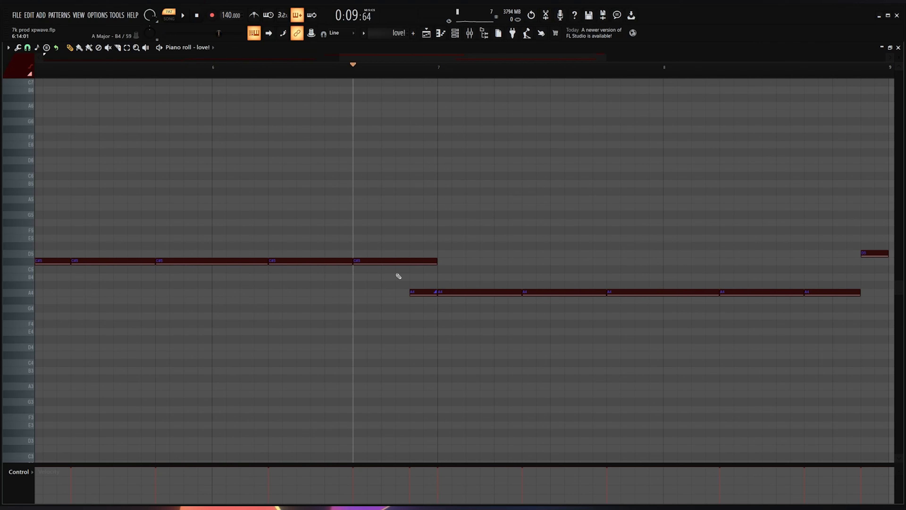
pyautogui.press('space')
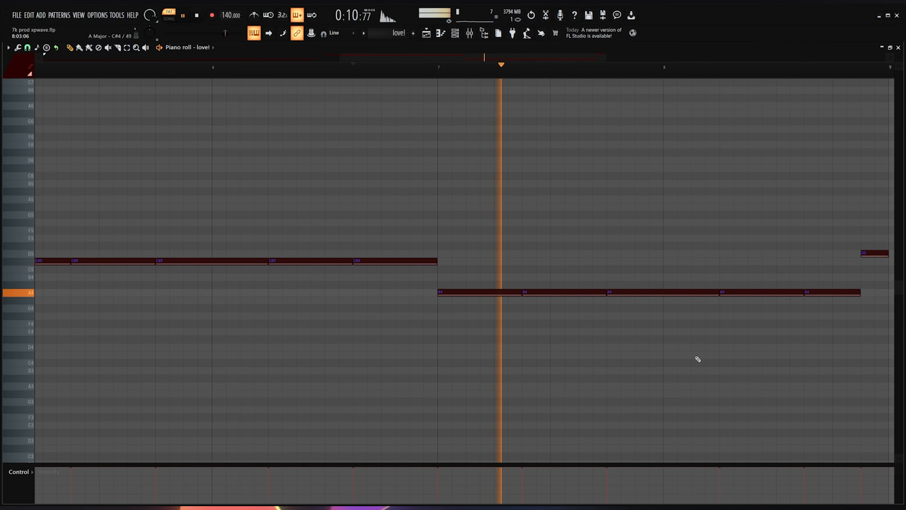
pyautogui.press('space')
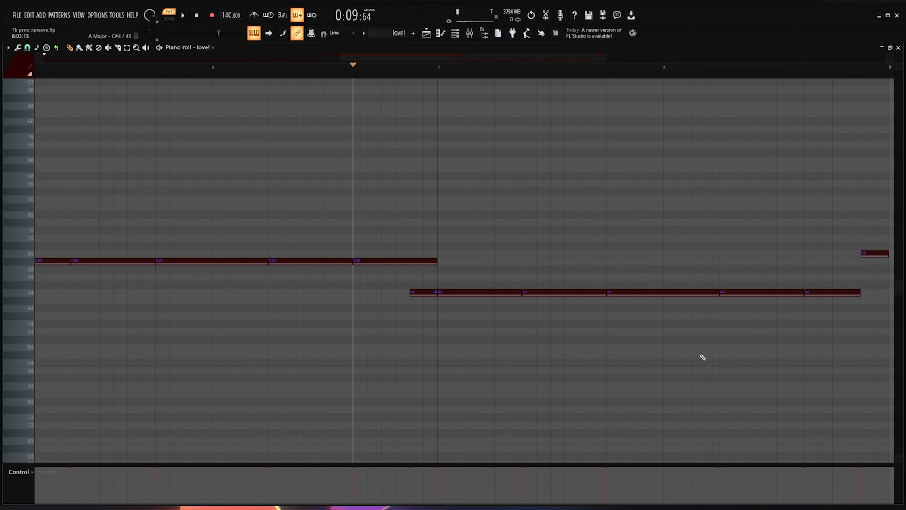
pyautogui.press('space')
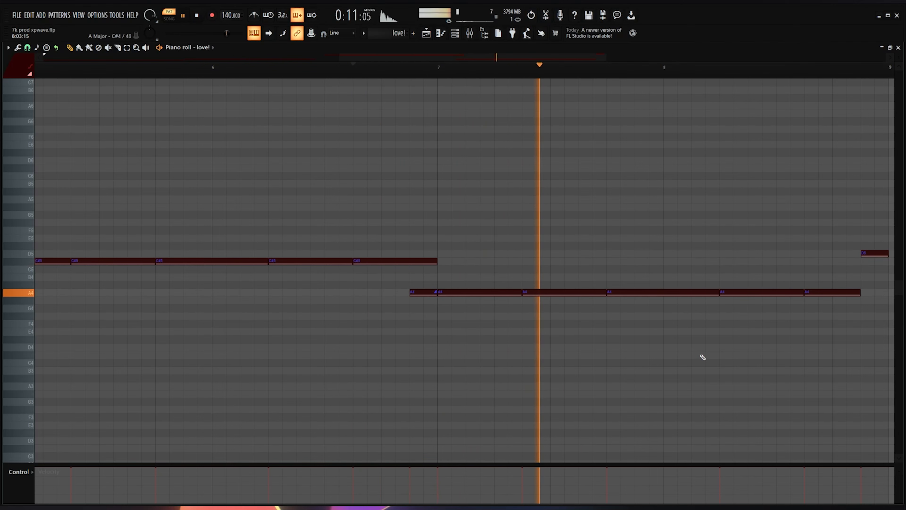
pyautogui.press('space')
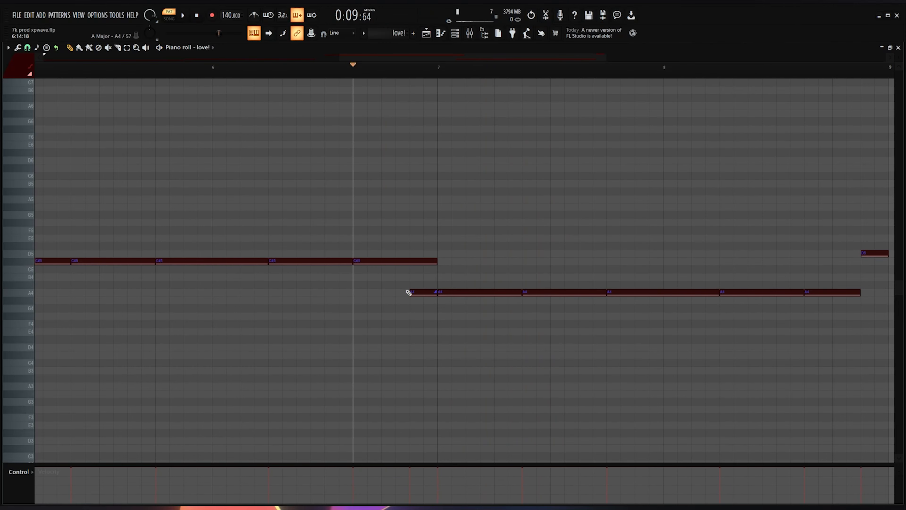
# Step: Delete the short A4 slide note before bar 7, put it back and play the transition again
pyautogui.rightClick(423, 291)
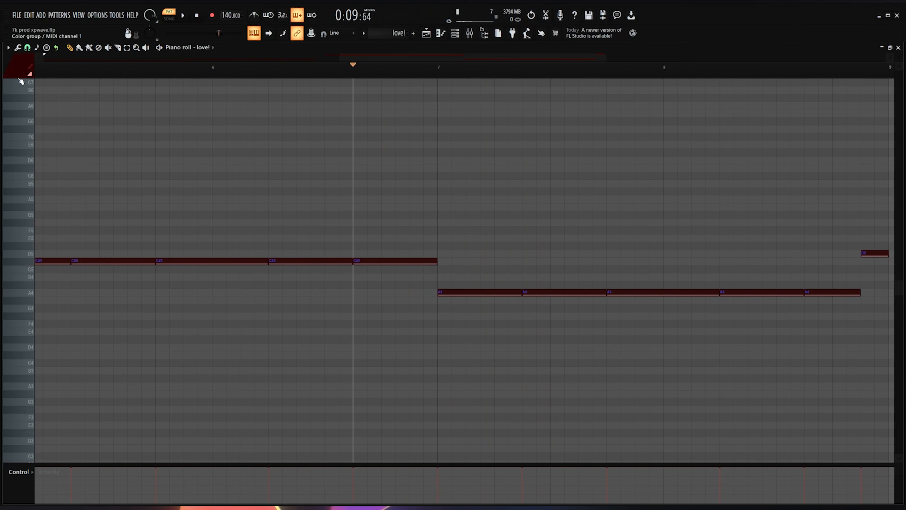
pyautogui.moveTo(396, 292); pyautogui.dragTo(413, 292)
pyautogui.press('space')
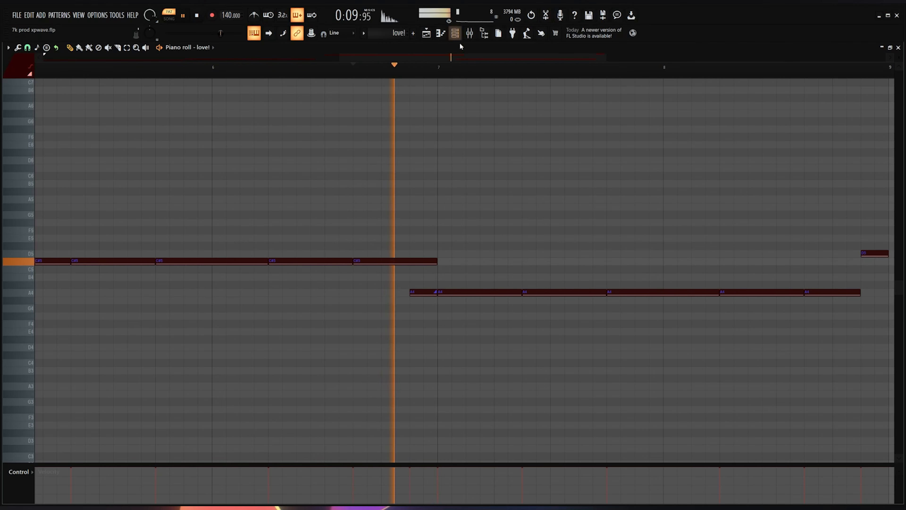
pyautogui.scroll(-5, 469, 54)
pyautogui.press('space')
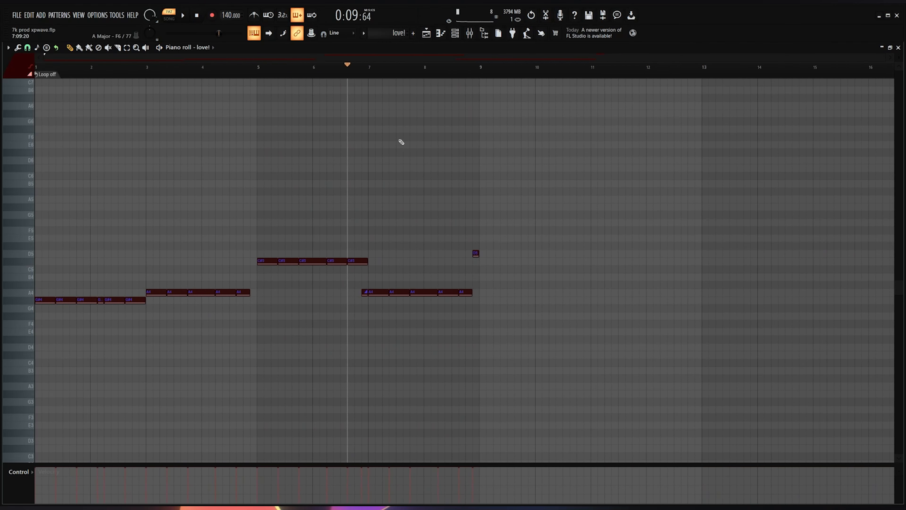
# Step: Open the Xool Hat 2 #2 pattern from the playlist and examine its hi-hat notes in the piano roll
pyautogui.click(440, 36)
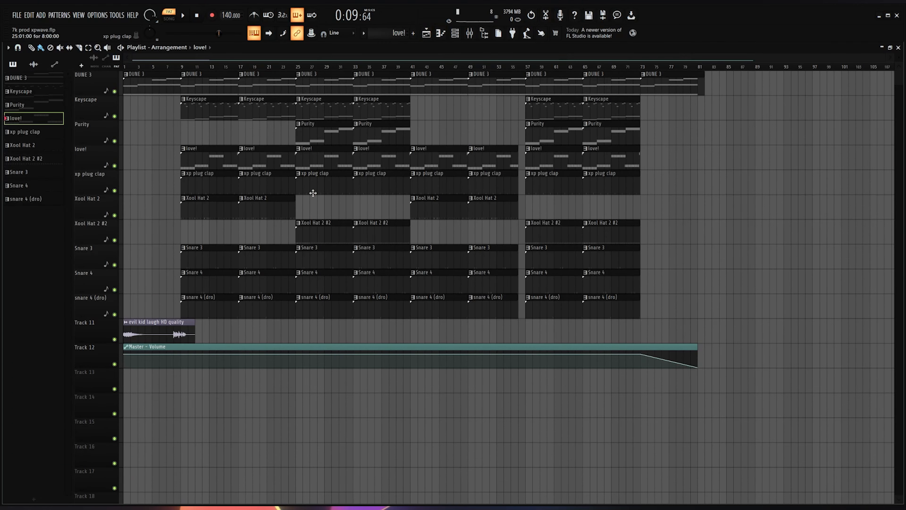
pyautogui.doubleClick(305, 232)
pyautogui.scroll(5, 458, 59)
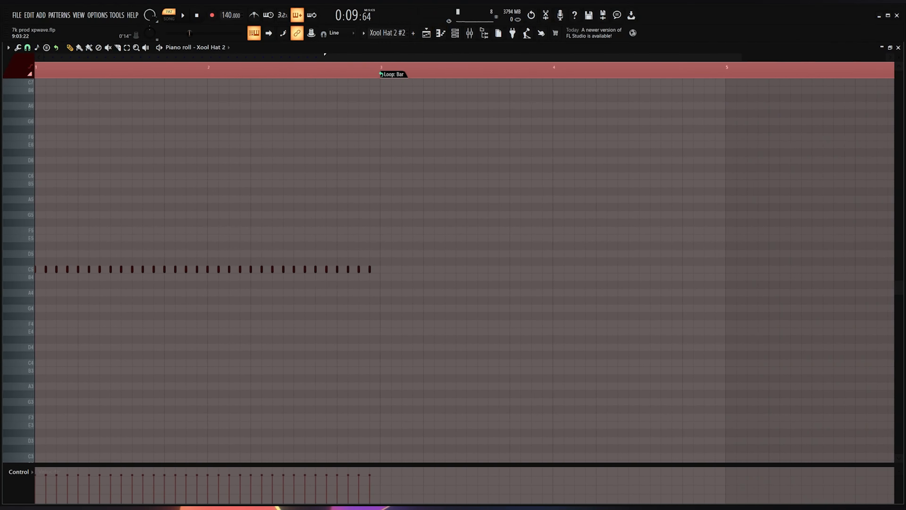
# Step: Switch to the Xool Hat 2 pattern and play its four-bar hi-hat rhythm
pyautogui.click(413, 33)
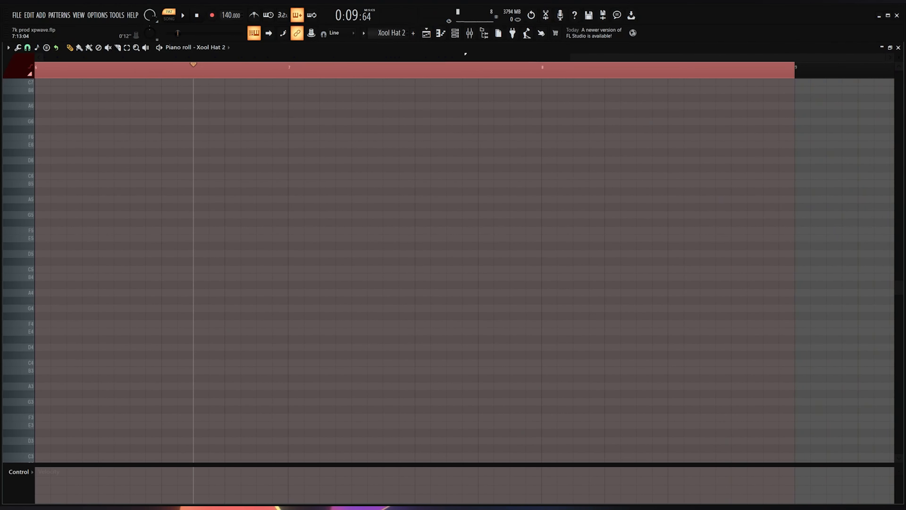
pyautogui.moveTo(482, 58); pyautogui.dragTo(489, 78)
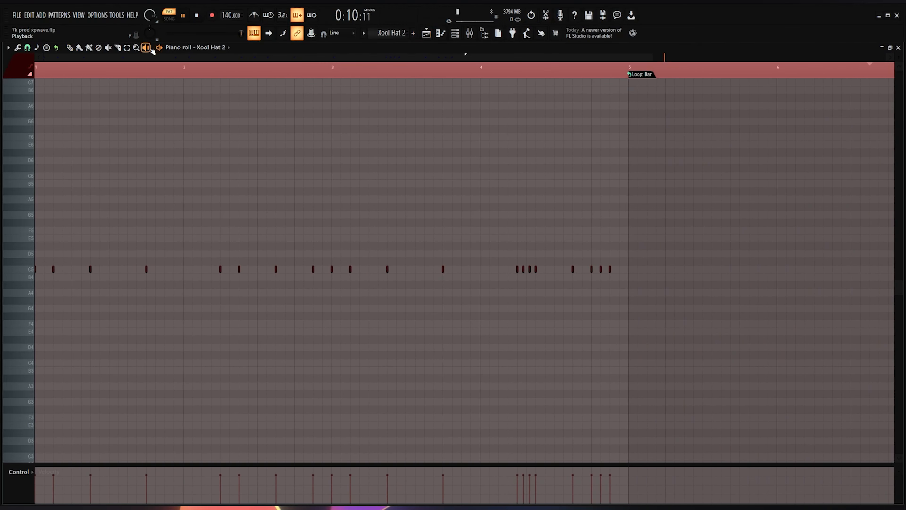
pyautogui.press('space')
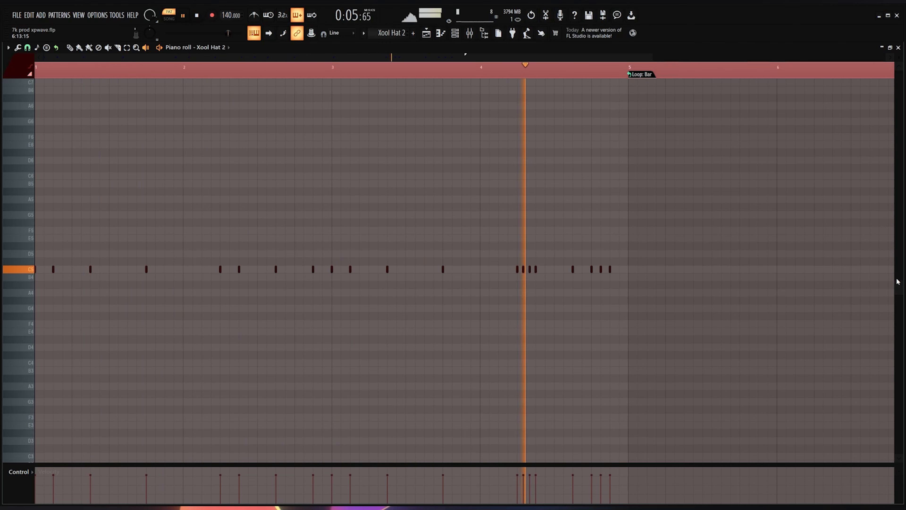
pyautogui.press('space')
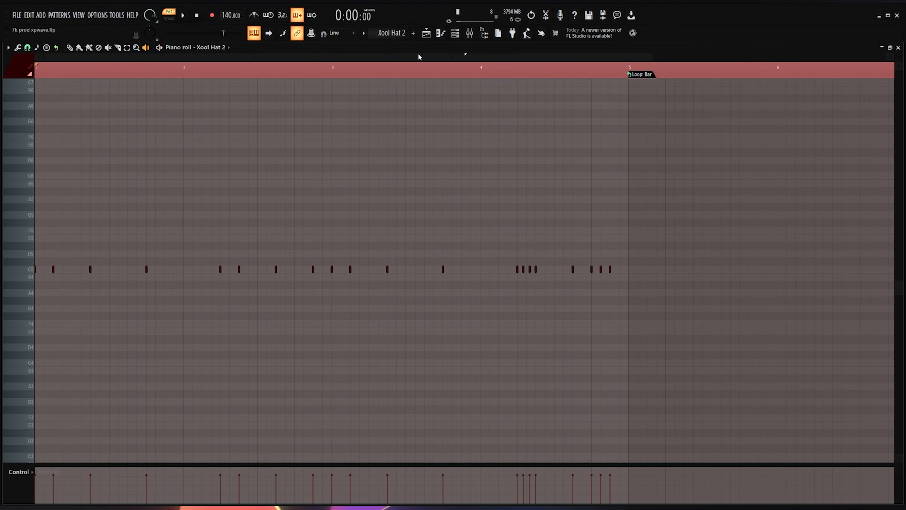
# Step: Add a clap on step 9 of xp plug clap in the channel rack, loop it every bar and play it with the hi-hats
pyautogui.click(467, 35)
pyautogui.click(455, 33)
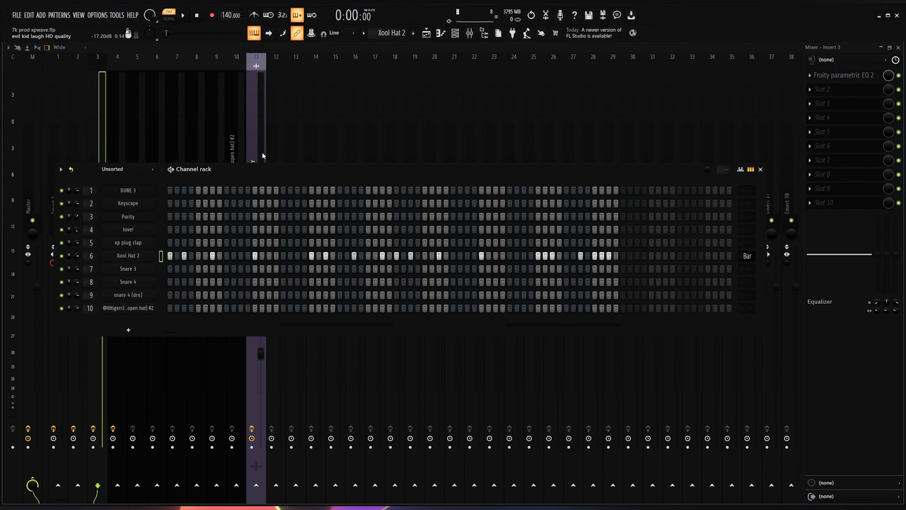
pyautogui.click(226, 242)
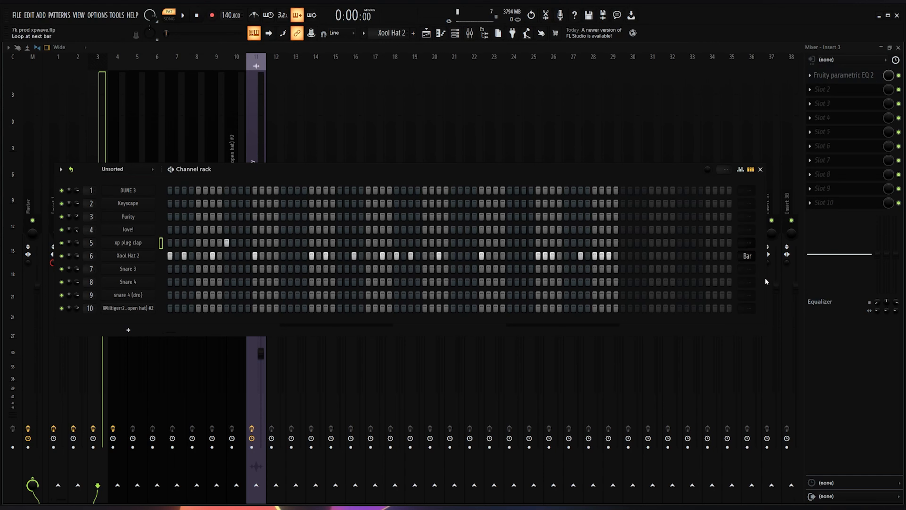
pyautogui.click(747, 243)
pyautogui.press('space')
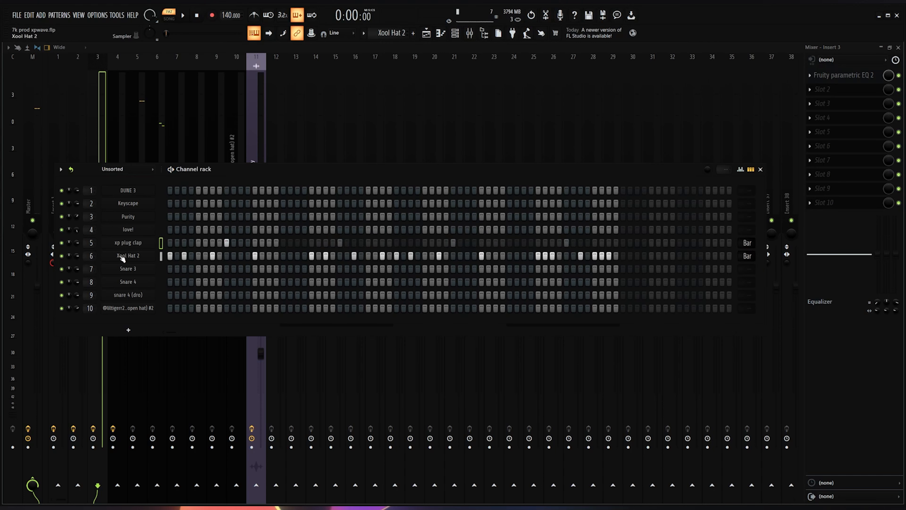
# Step: Fill the Xool Hat 2 channel with a hit on every second step
pyautogui.click(272, 280)
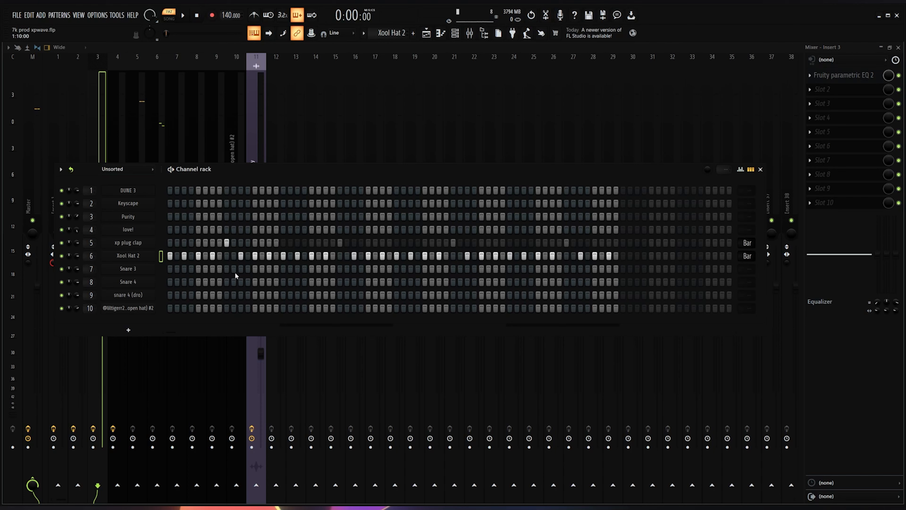
# Step: Replace the even Xool Hat 2 fill with hits on steps 1, 5, 7, 11, 13, 19, 21–23, 27 and 31, and play it with the clap
pyautogui.moveTo(616, 256); pyautogui.dragTo(1, 241)
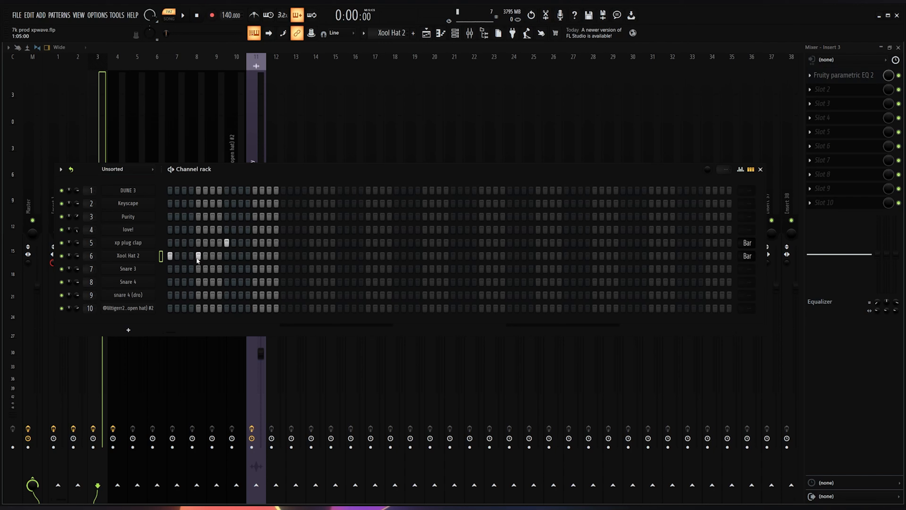
pyautogui.press('space')
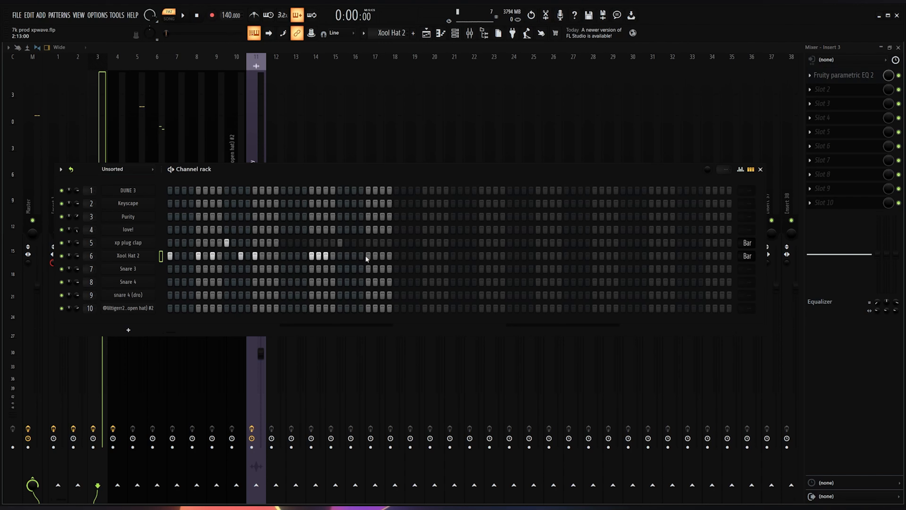
pyautogui.press('space')
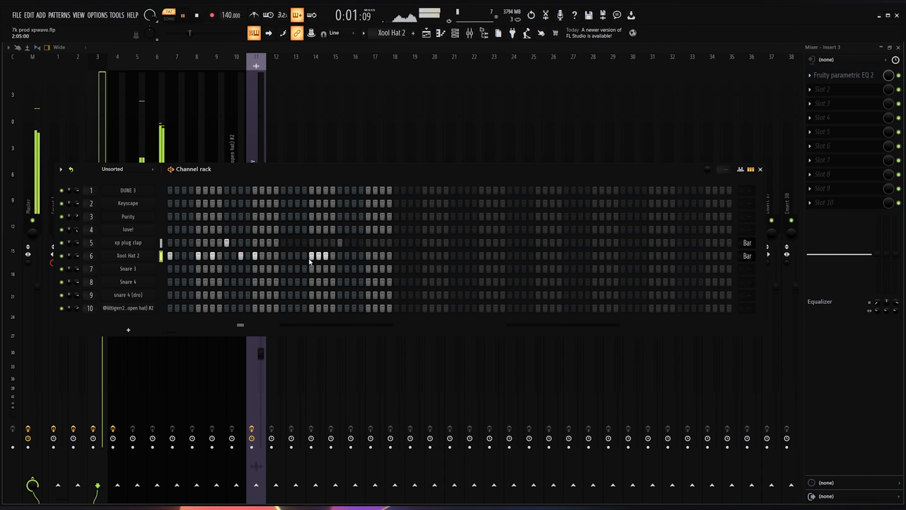
pyautogui.click(297, 256)
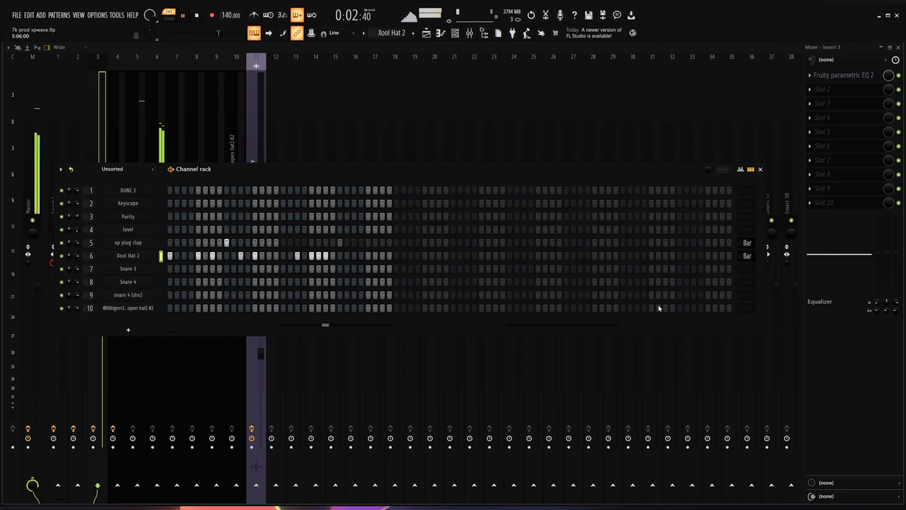
pyautogui.press('space')
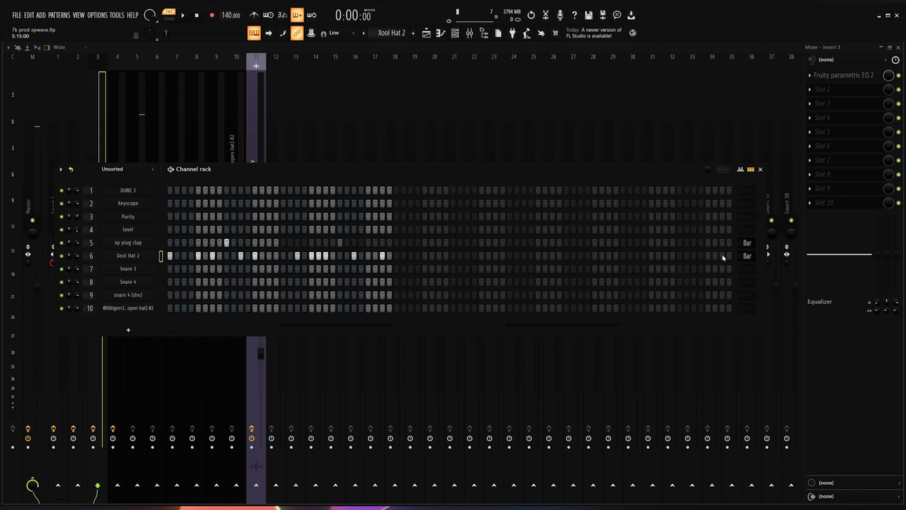
pyautogui.press('space')
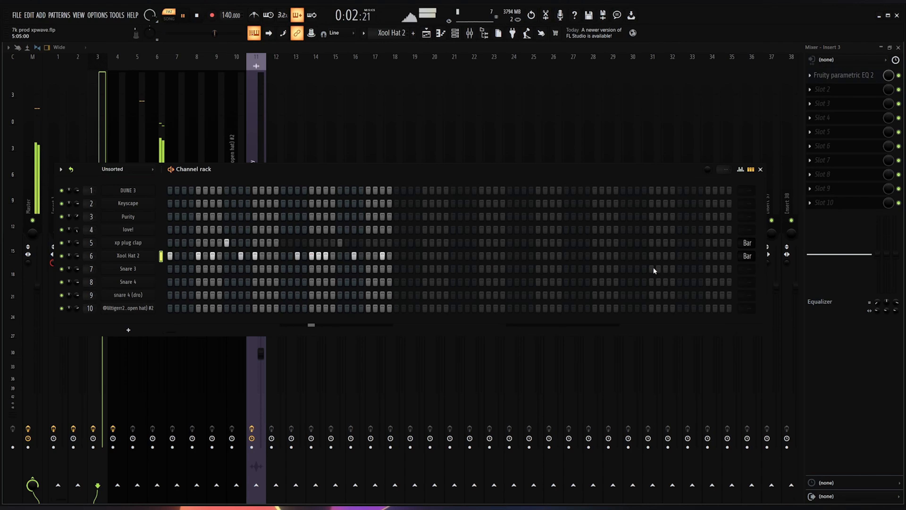
pyautogui.press('space')
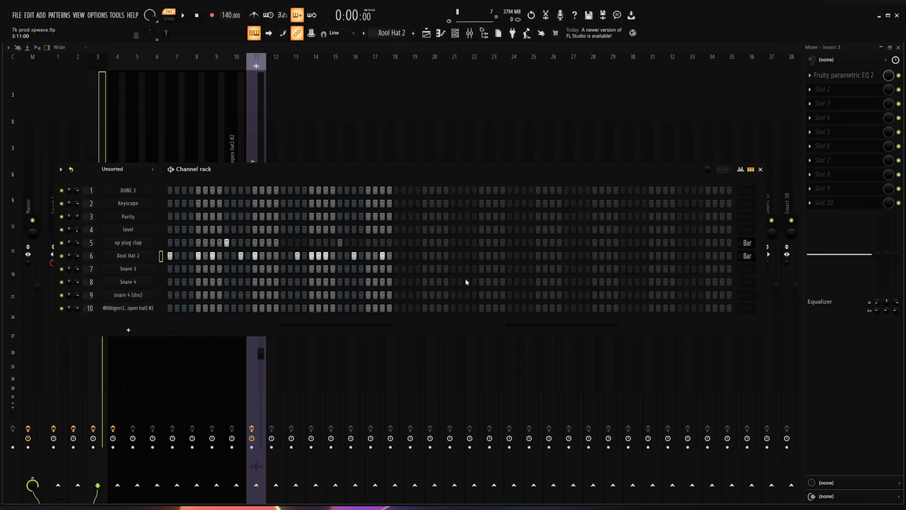
# Step: Undo the demonstration hits entered in the Xool Hat 2 pattern
pyautogui.hotkey('ctrl', 'z')
pyautogui.hotkey('ctrl', 'z')
pyautogui.hotkey('ctrl', 'z')
pyautogui.hotkey('ctrl', 'z')
pyautogui.hotkey('ctrl', 'z')
pyautogui.hotkey('ctrl', 'z')
pyautogui.hotkey('ctrl', 'z')
pyautogui.hotkey('ctrl', 'z')
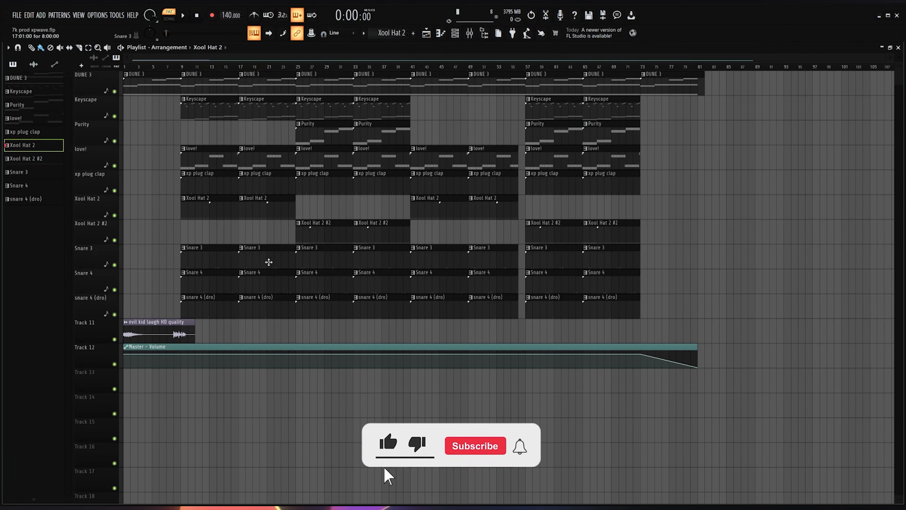
# Step: Open the Snare 3 pattern in the piano roll, examine its snare notes and return to the playlist
pyautogui.doubleClick(257, 257)
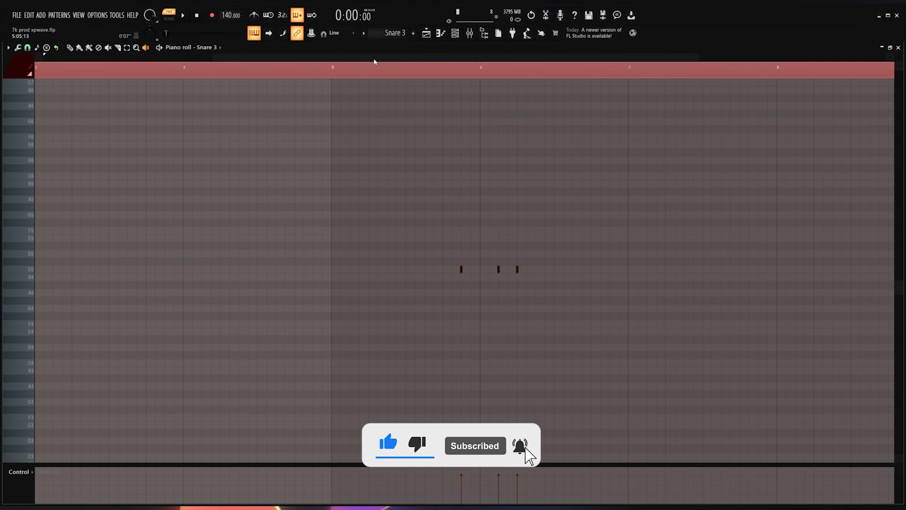
pyautogui.scroll(-3, 375, 63)
pyautogui.click(426, 33)
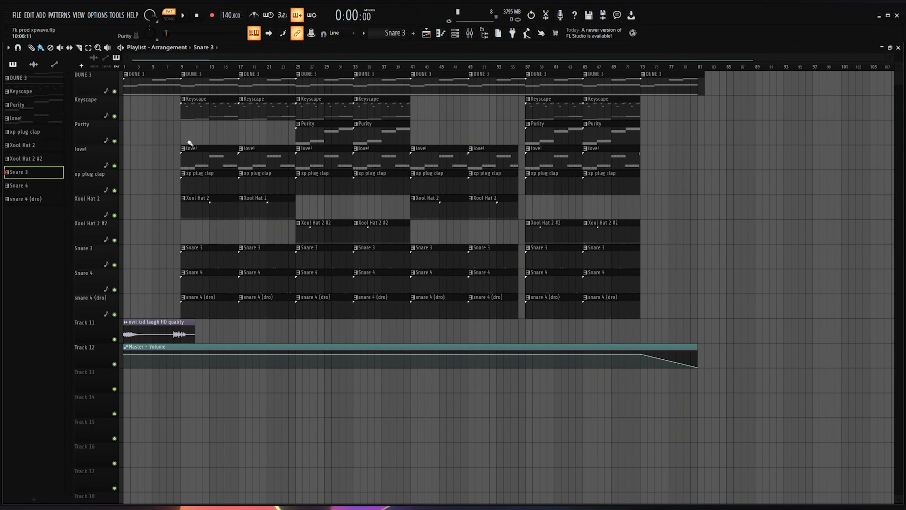
# Step: Mute the melody, bass and hi-hat tracks in the playlist and play the clap and snare tracks from bar 9
pyautogui.click(114, 190)
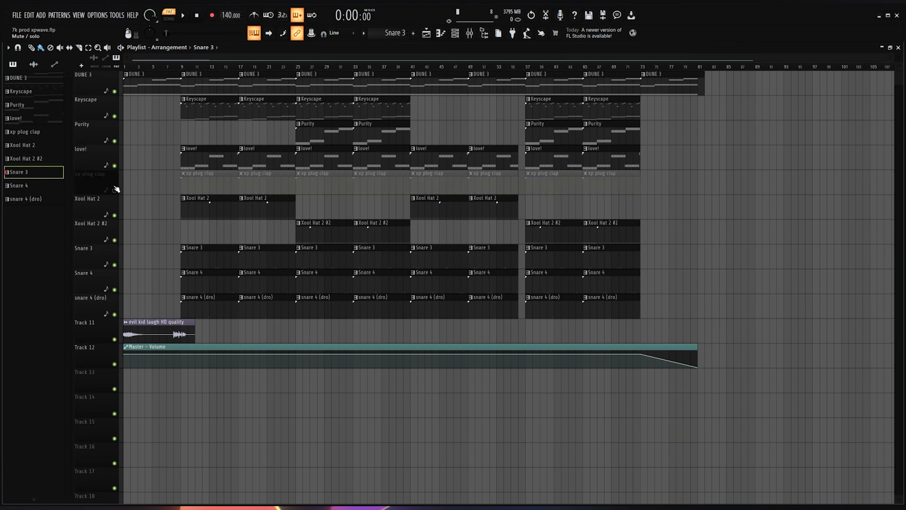
pyautogui.click(114, 165)
pyautogui.click(114, 141)
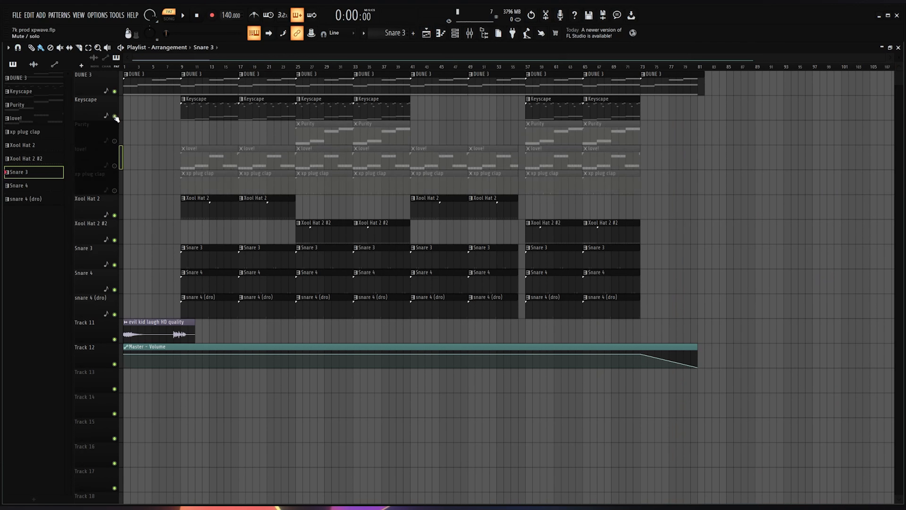
pyautogui.click(115, 116)
pyautogui.click(115, 91)
pyautogui.click(183, 67)
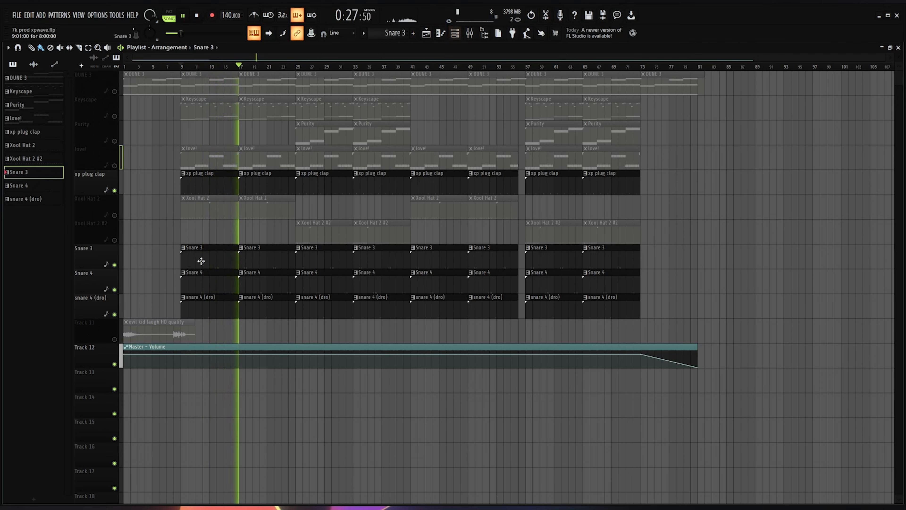
pyautogui.press('space')
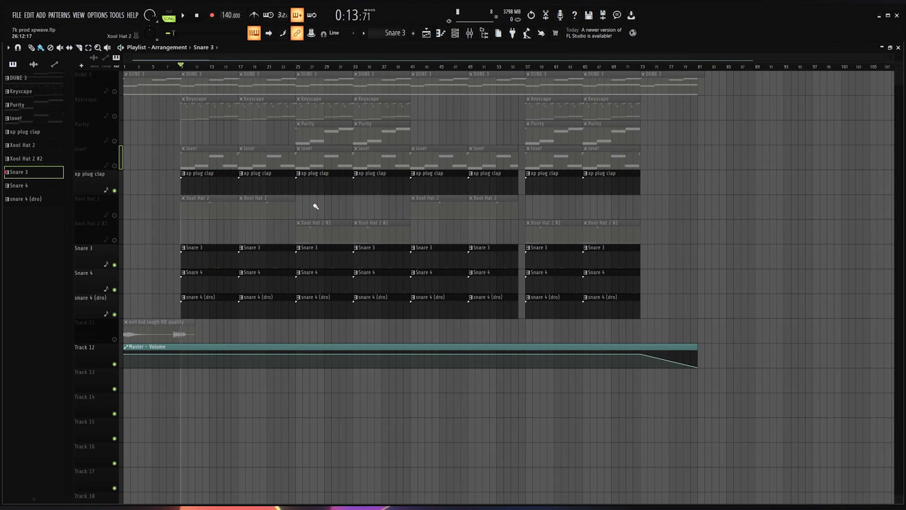
# Step: Examine the hit placement of the Snare 3, Snare 4 and snare 4 (dro) patterns in the channel rack
pyautogui.click(455, 33)
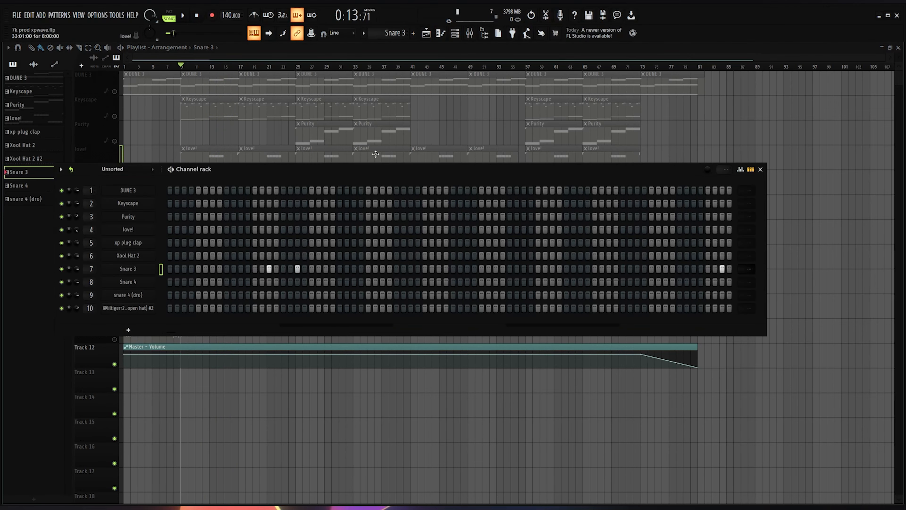
pyautogui.moveTo(370, 173); pyautogui.dragTo(418, 178)
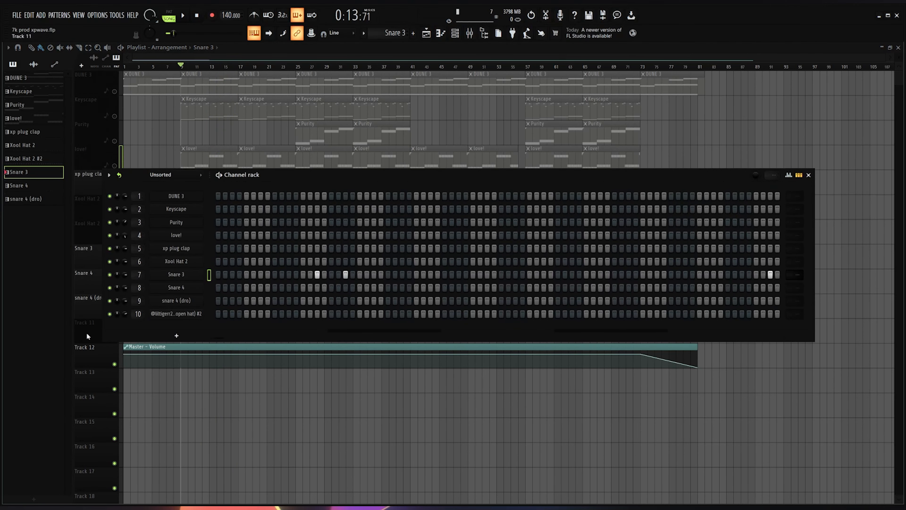
pyautogui.moveTo(337, 174); pyautogui.dragTo(354, 315)
pyautogui.click(213, 277)
pyautogui.click(455, 33)
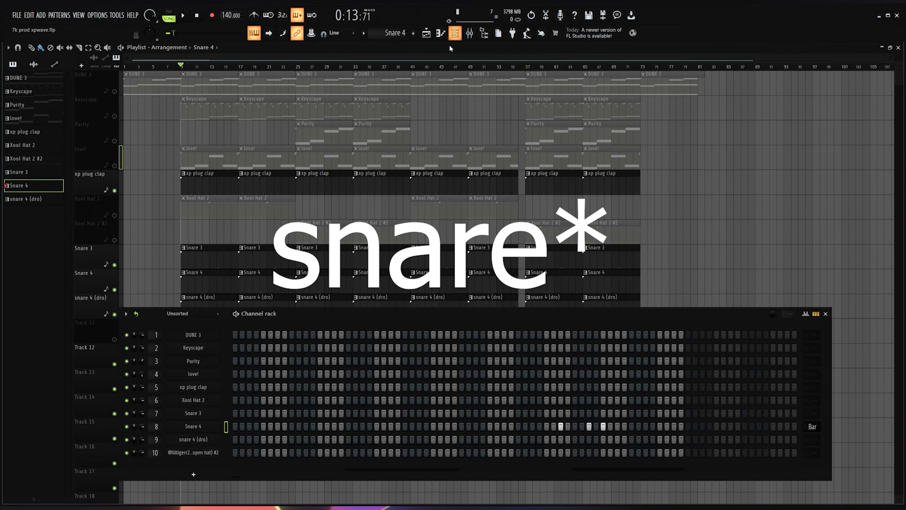
pyautogui.click(377, 57)
pyautogui.click(212, 298)
pyautogui.click(455, 33)
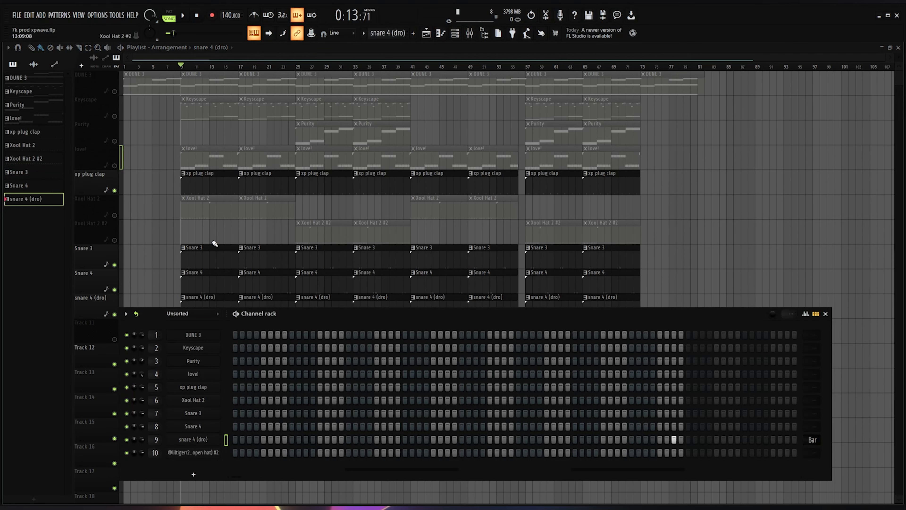
# Step: Switch to the xp plug clap pattern and play it with its steps shown in the channel rack
pyautogui.click(193, 181)
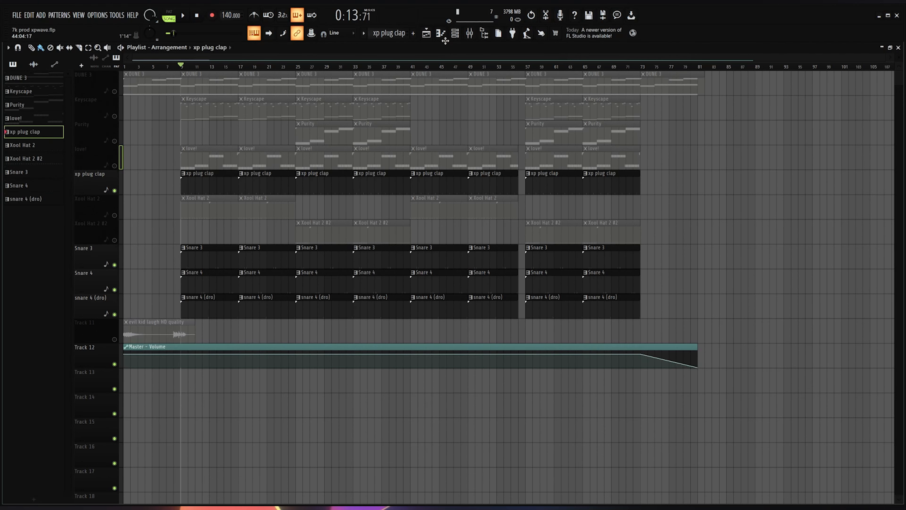
pyautogui.press('F6')
pyautogui.press('l')
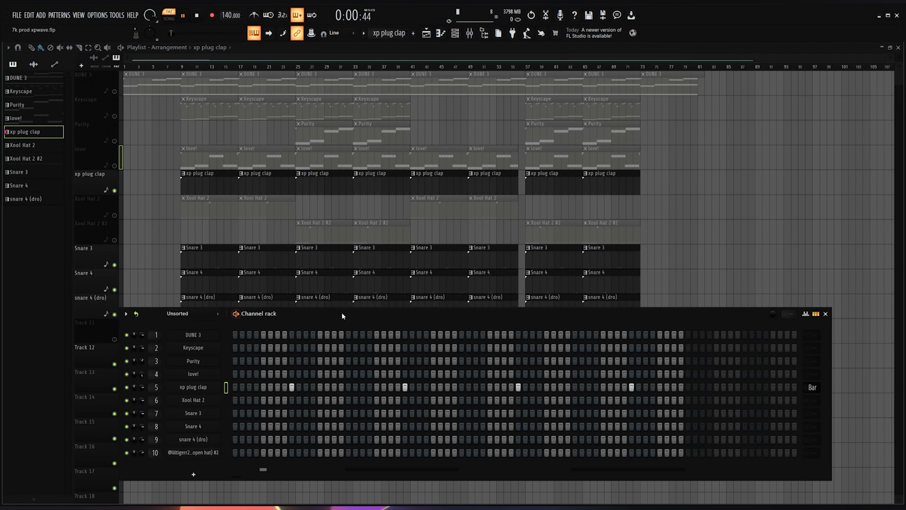
pyautogui.moveTo(341, 313); pyautogui.dragTo(365, 188)
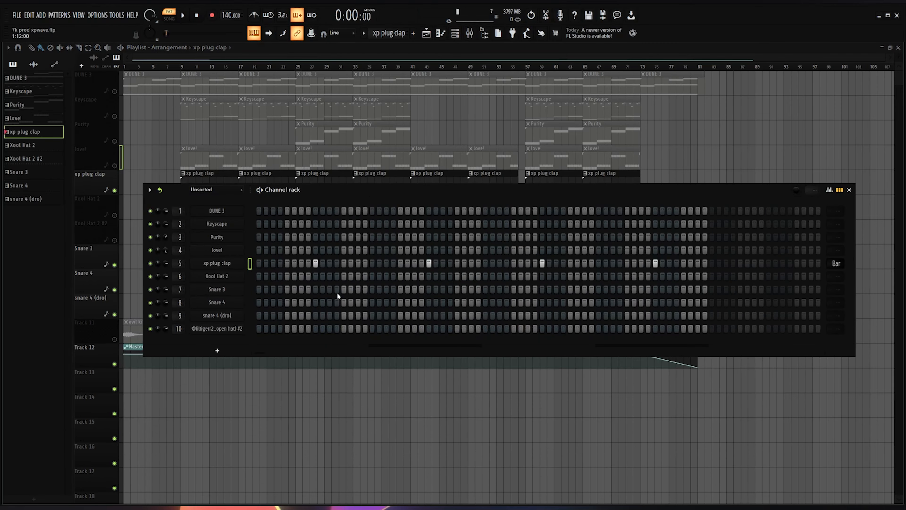
# Step: Add Snare 3 hits on steps 15, 19 and 21 and Snare 4 hits on steps 47, 51 and 53–55, playing them with the clap
pyautogui.click(358, 289)
pyautogui.click(591, 302)
pyautogui.press('space')
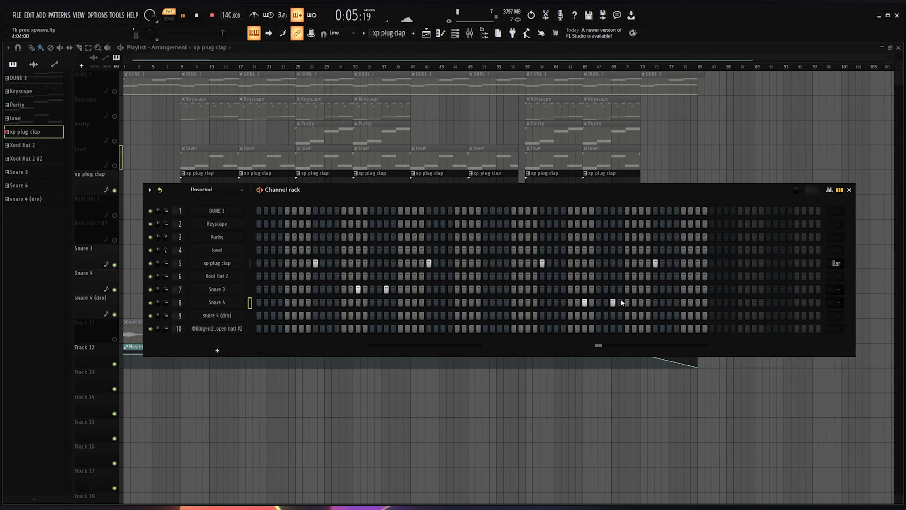
pyautogui.press('space')
pyautogui.click(400, 289)
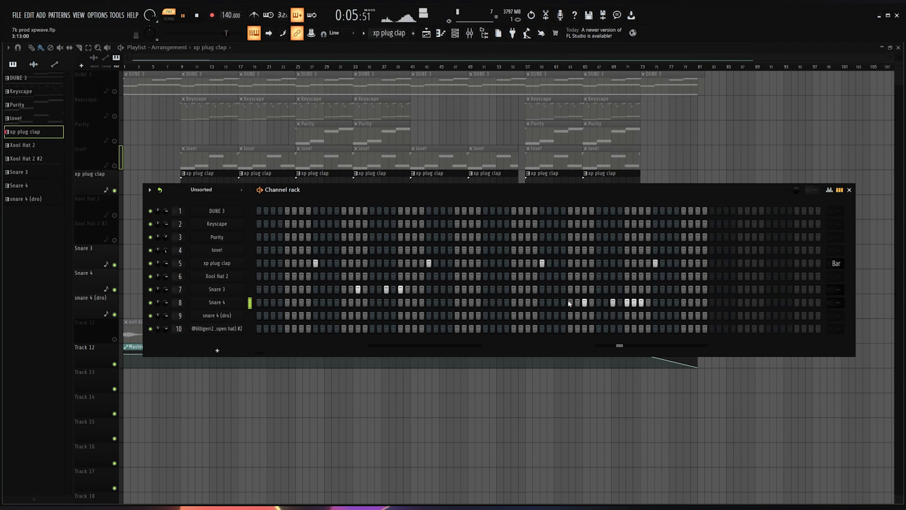
pyautogui.press('space')
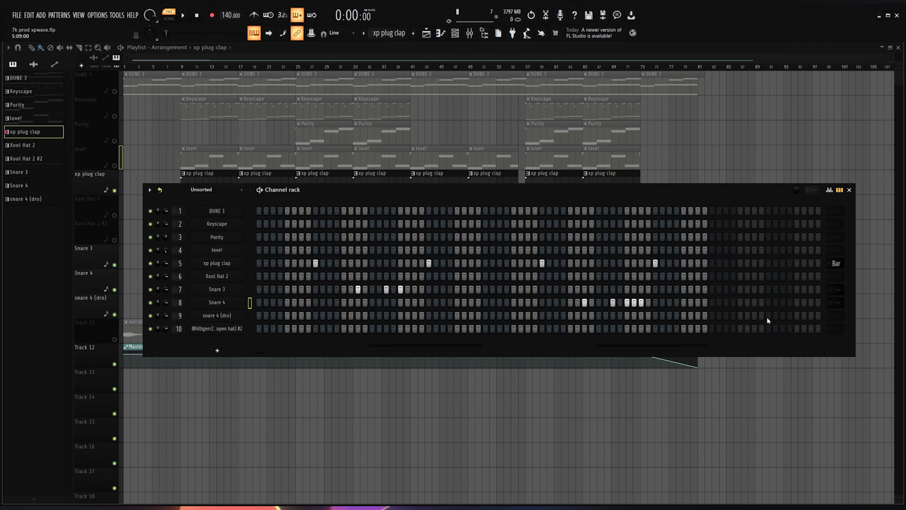
# Step: Add an open hat hit near the end of the fourth bar, play the drum loop and close the channel rack
pyautogui.click(698, 329)
pyautogui.press('space')
pyautogui.press('space')
pyautogui.press('F6')
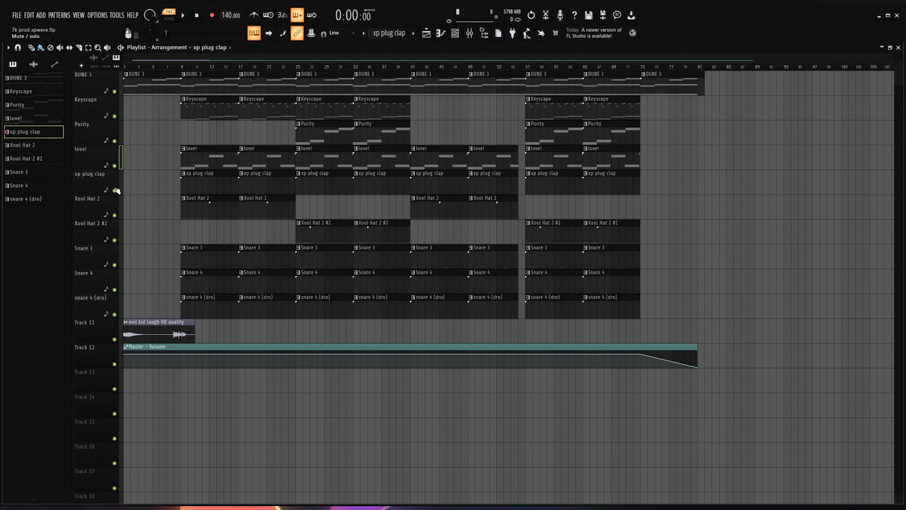